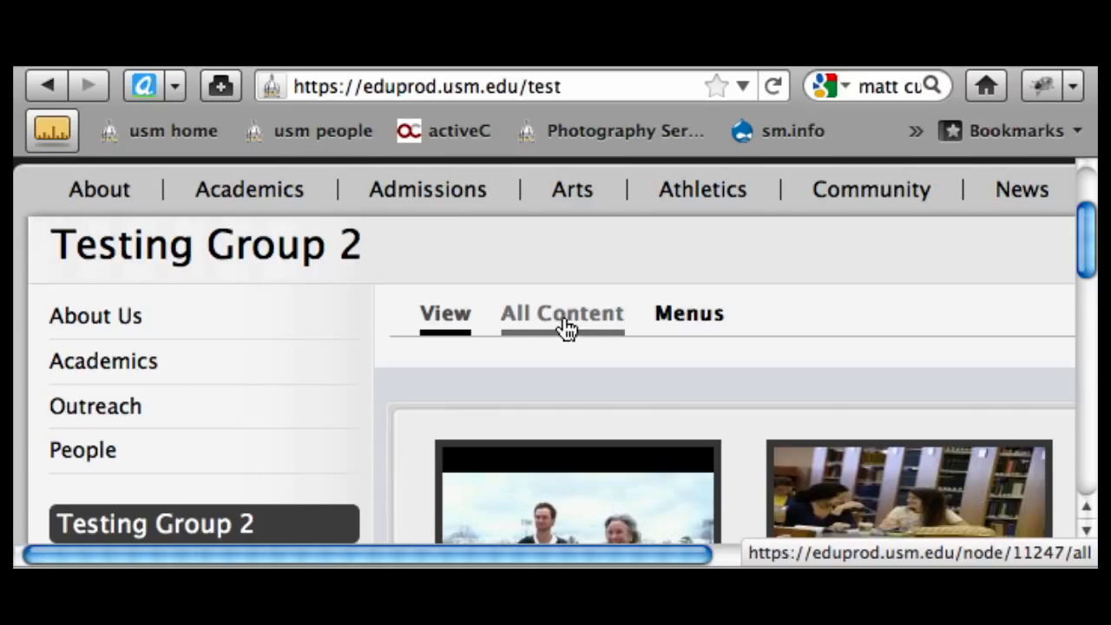
Filter all content of Testing Group 2 to show only HTML Block nodes.
{"action": "left_click", "coordinate": [564, 328]}
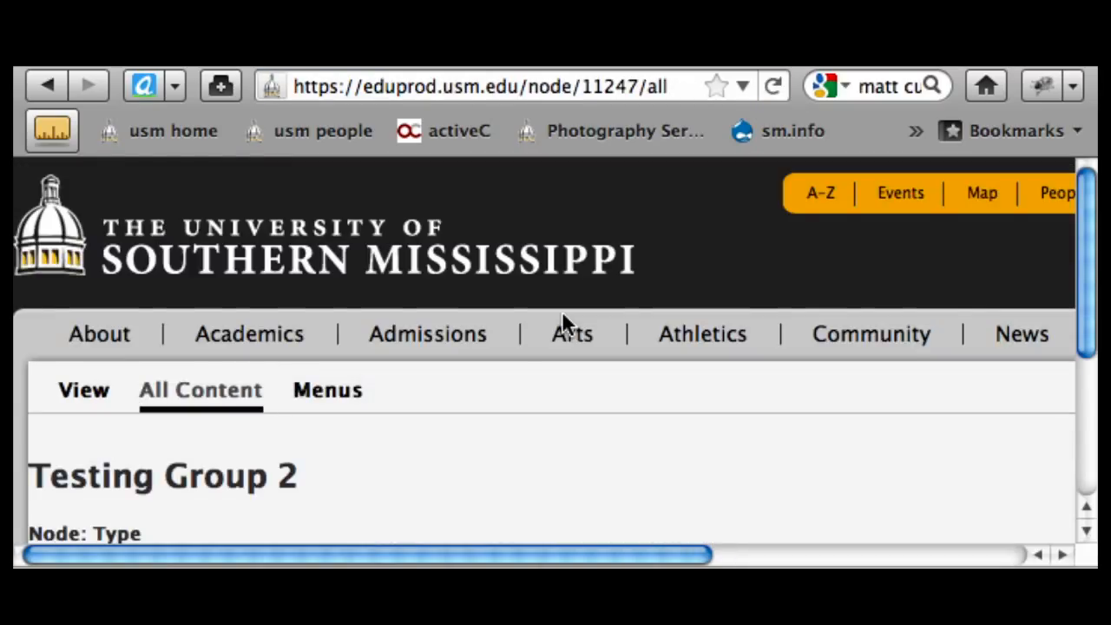
{"action": "scroll", "coordinate": [501, 411], "scroll_direction": "down", "scroll_amount": 5}
{"action": "left_click", "coordinate": [225, 343]}
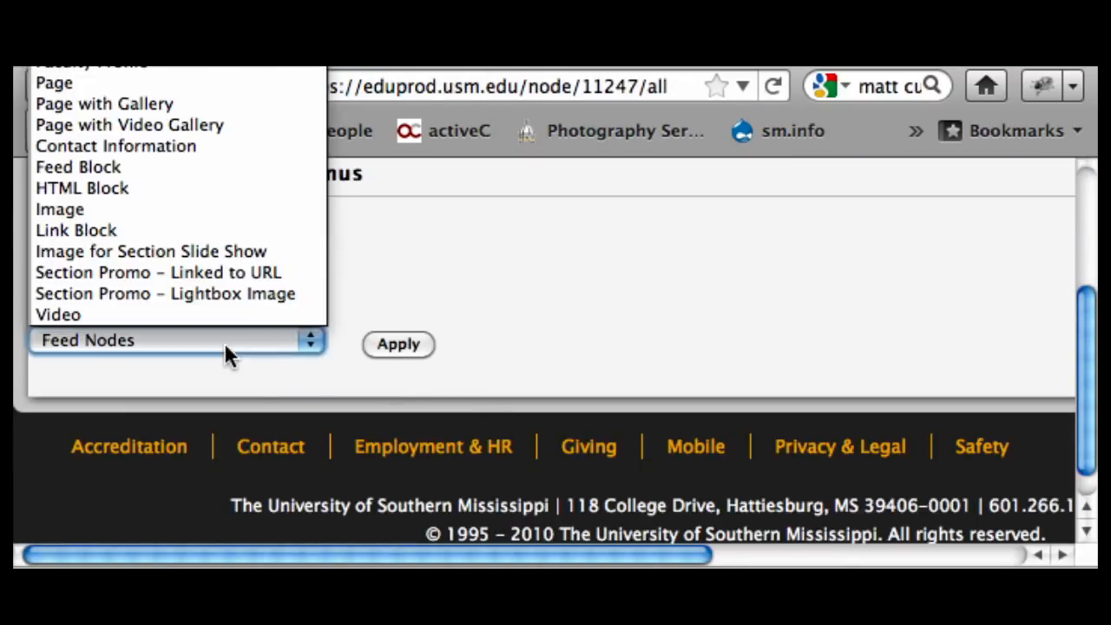
{"action": "left_click", "coordinate": [74, 188]}
{"action": "left_click", "coordinate": [404, 362]}
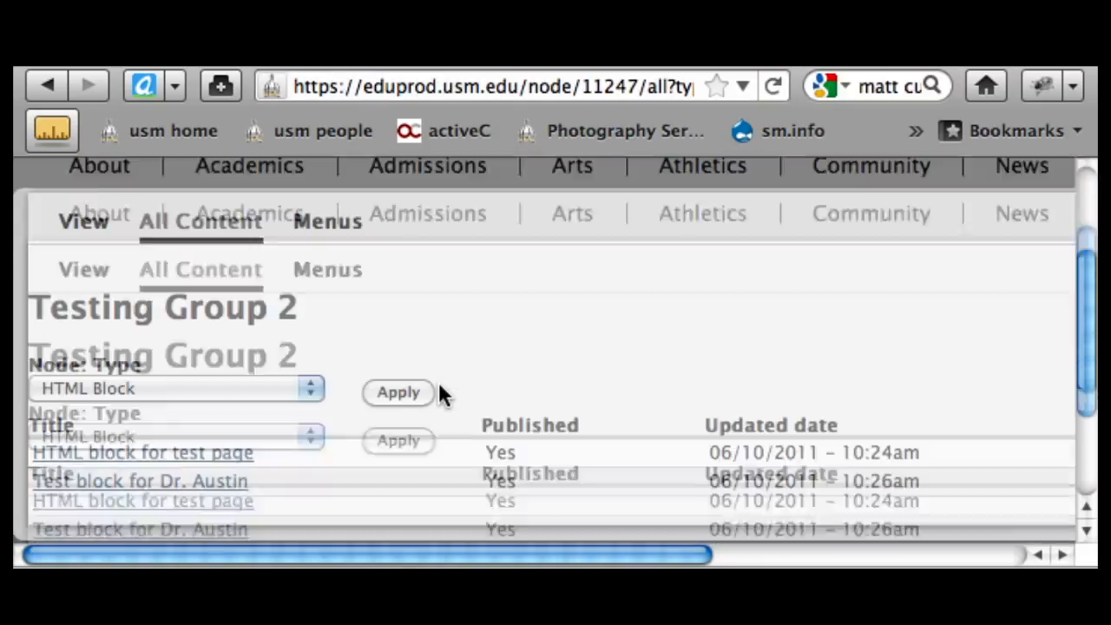
Open the "HTML block for test page" node for editing.
{"action": "scroll", "coordinate": [438, 382], "scroll_direction": "down", "scroll_amount": 3}
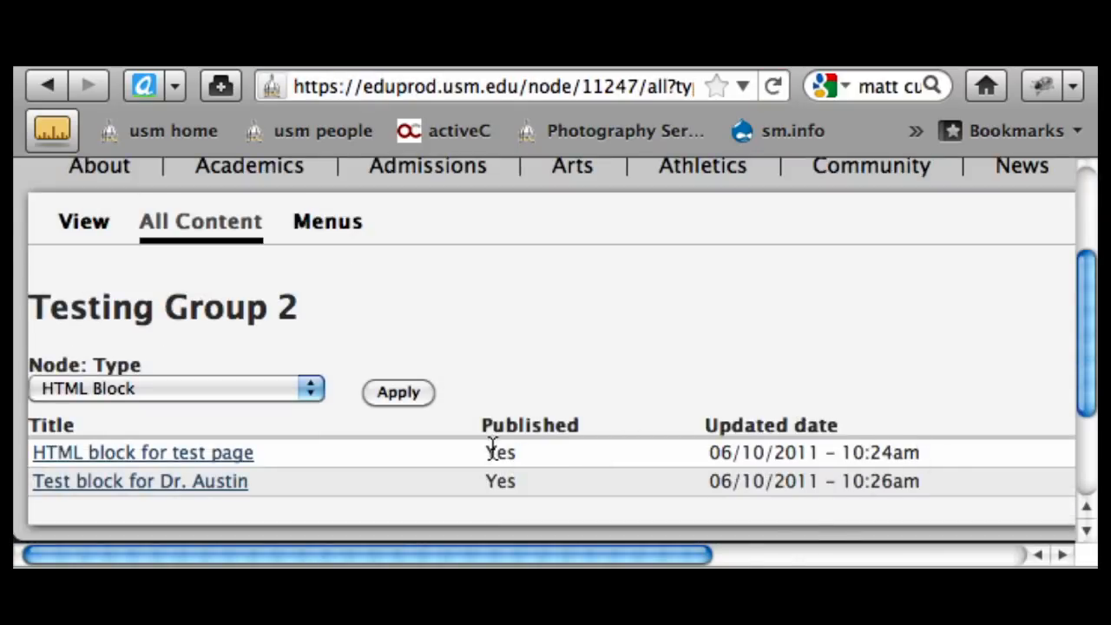
{"action": "left_click_drag", "start_coordinate": [705, 555], "coordinate": [999, 556]}
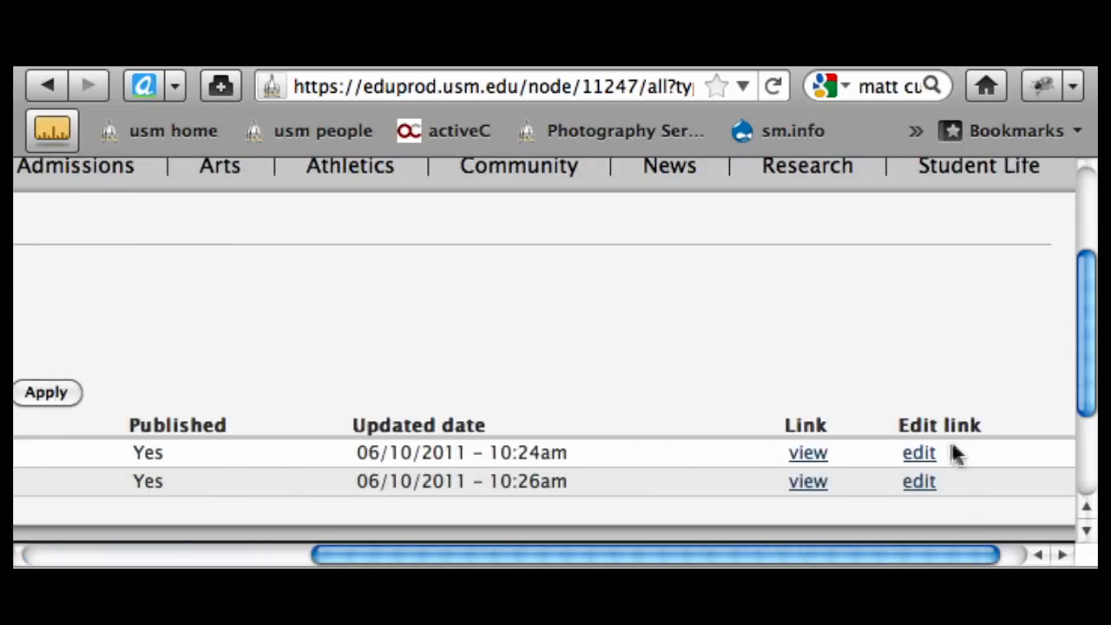
{"action": "left_click", "coordinate": [920, 454]}
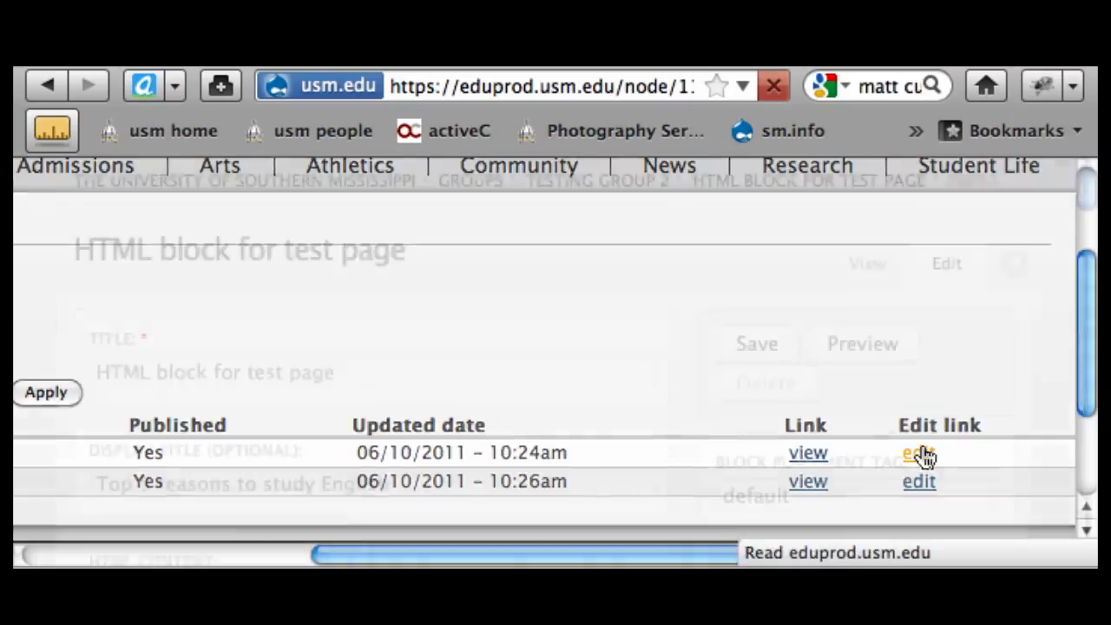
{"action": "left_click", "coordinate": [544, 488]}
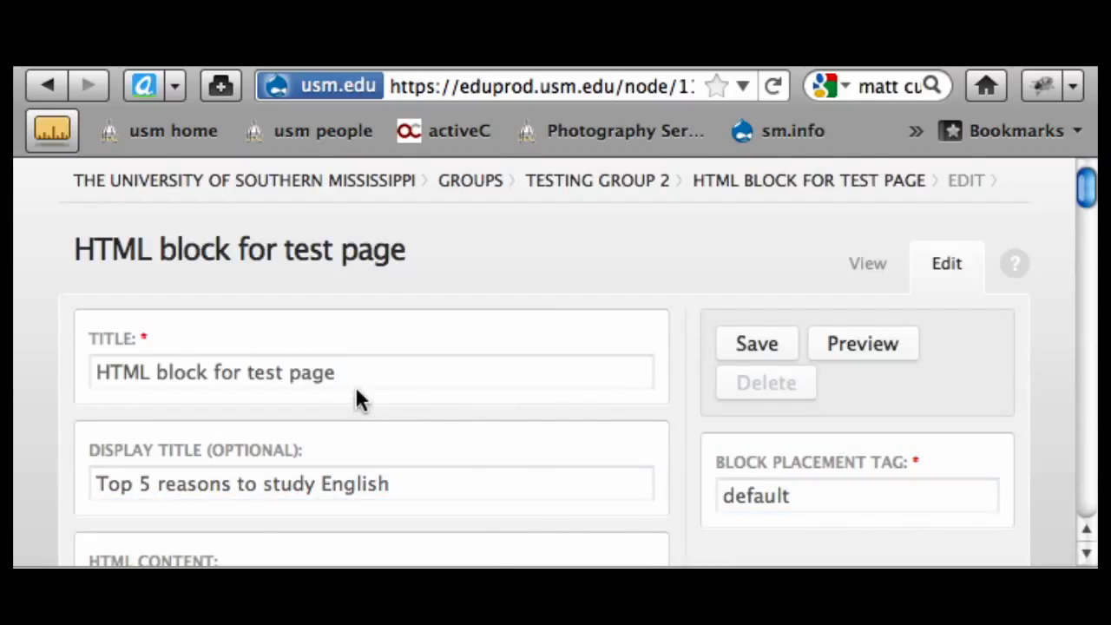
Examine the block's title, display title, placement tag field, upload sections and sidebar placement options in the edit form.
{"action": "scroll", "coordinate": [355, 386], "scroll_direction": "down", "scroll_amount": 3}
{"action": "left_click", "coordinate": [337, 254]}
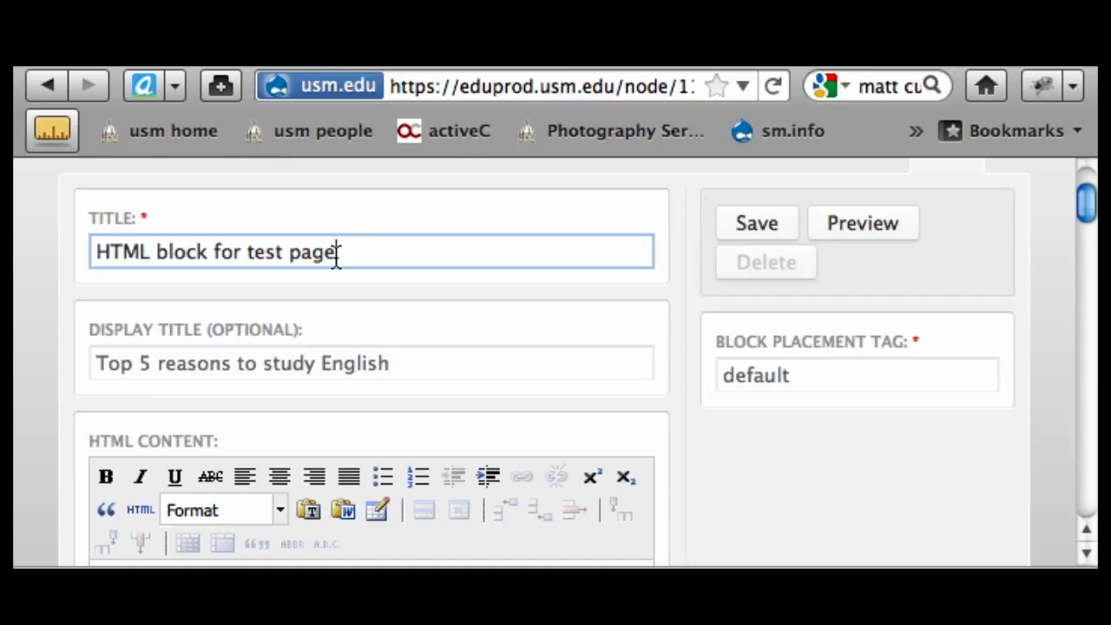
{"action": "left_click", "coordinate": [198, 358]}
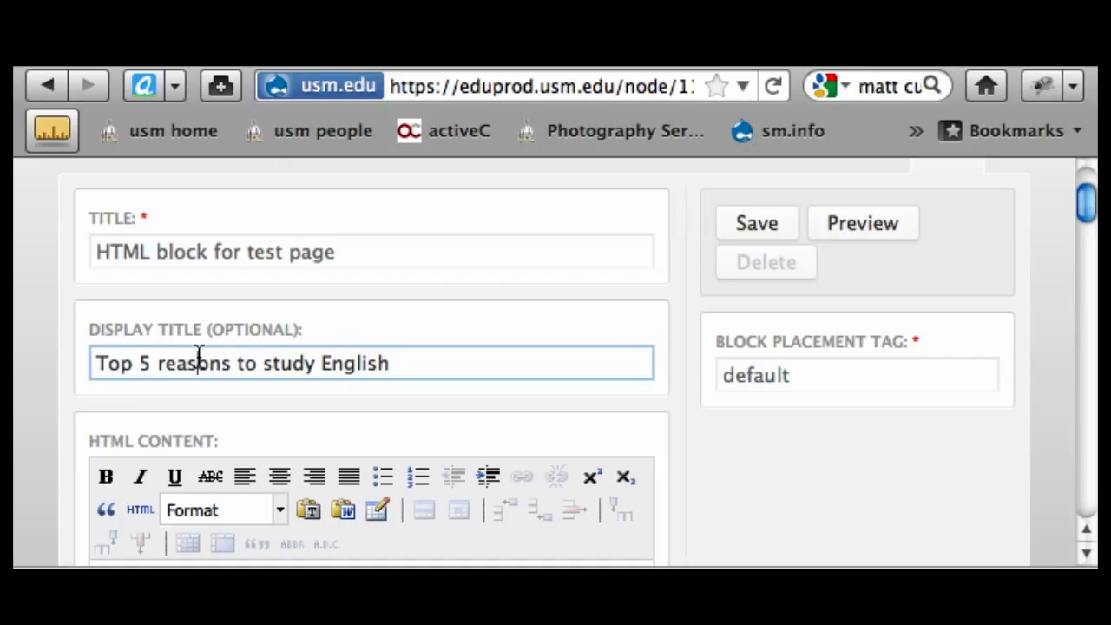
{"action": "left_click", "coordinate": [785, 369]}
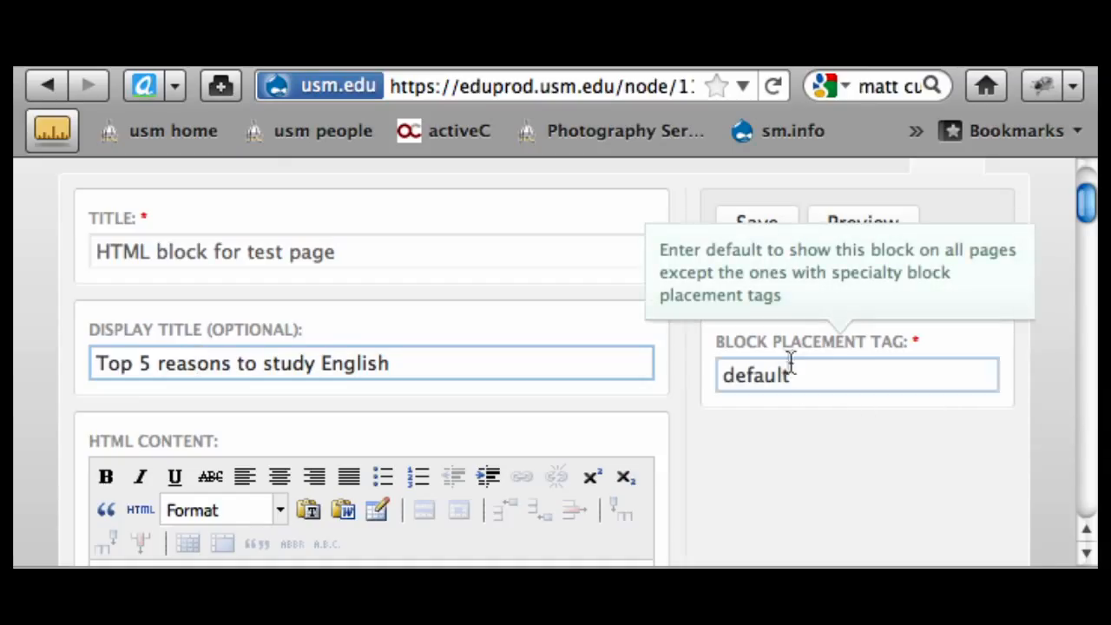
{"action": "left_click", "coordinate": [765, 429]}
{"action": "scroll", "coordinate": [757, 429], "scroll_direction": "down", "scroll_amount": 10}
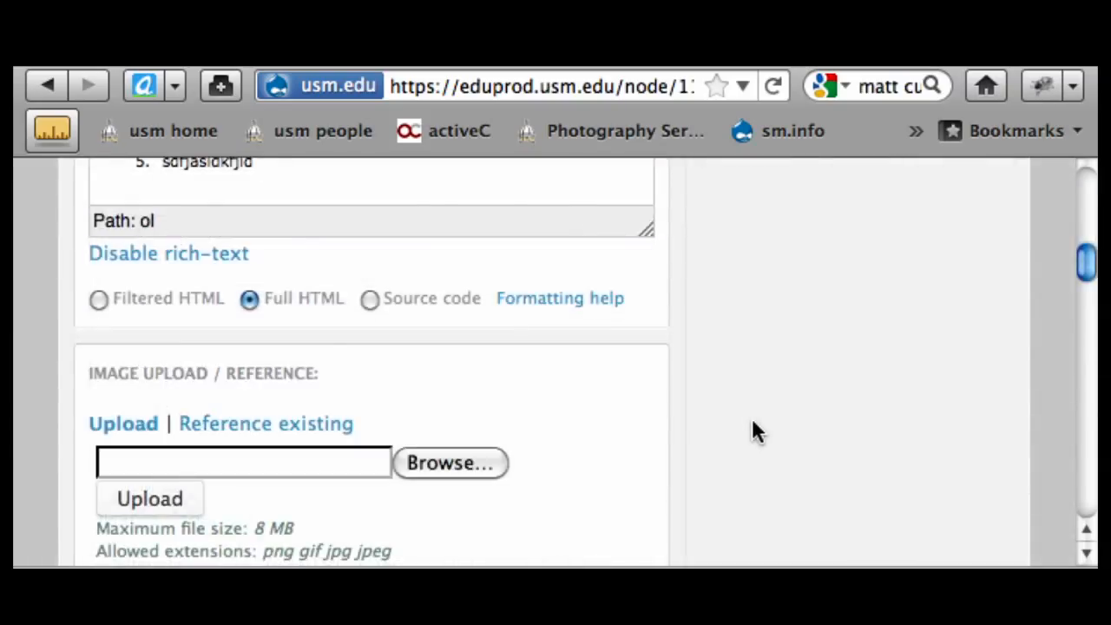
{"action": "scroll", "coordinate": [755, 432], "scroll_direction": "down", "scroll_amount": 5}
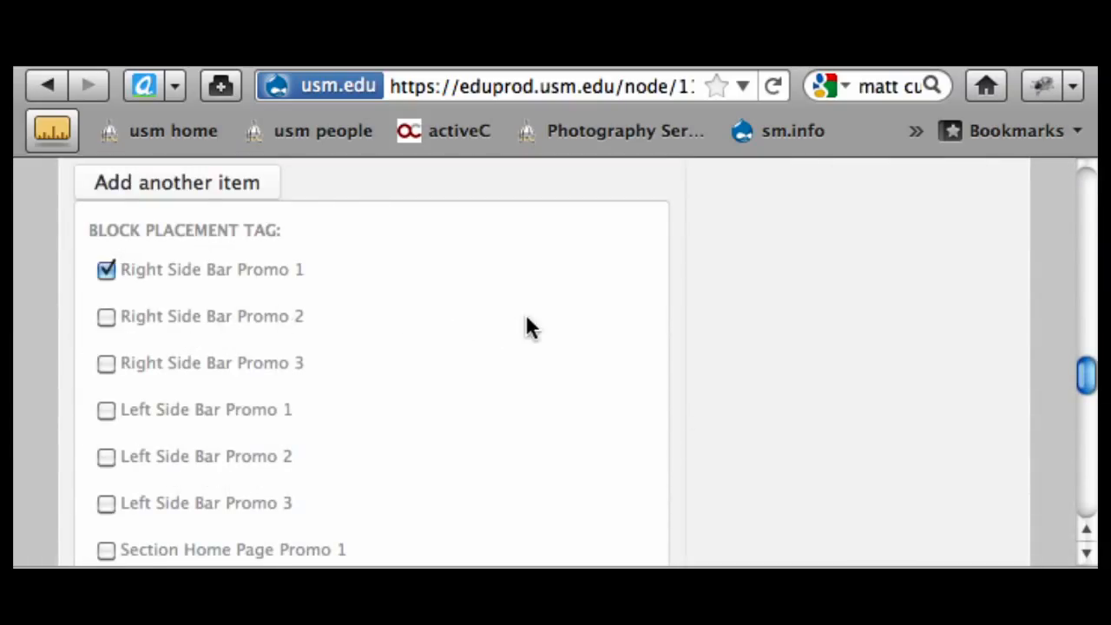
{"action": "scroll", "coordinate": [528, 319], "scroll_direction": "up", "scroll_amount": 2}
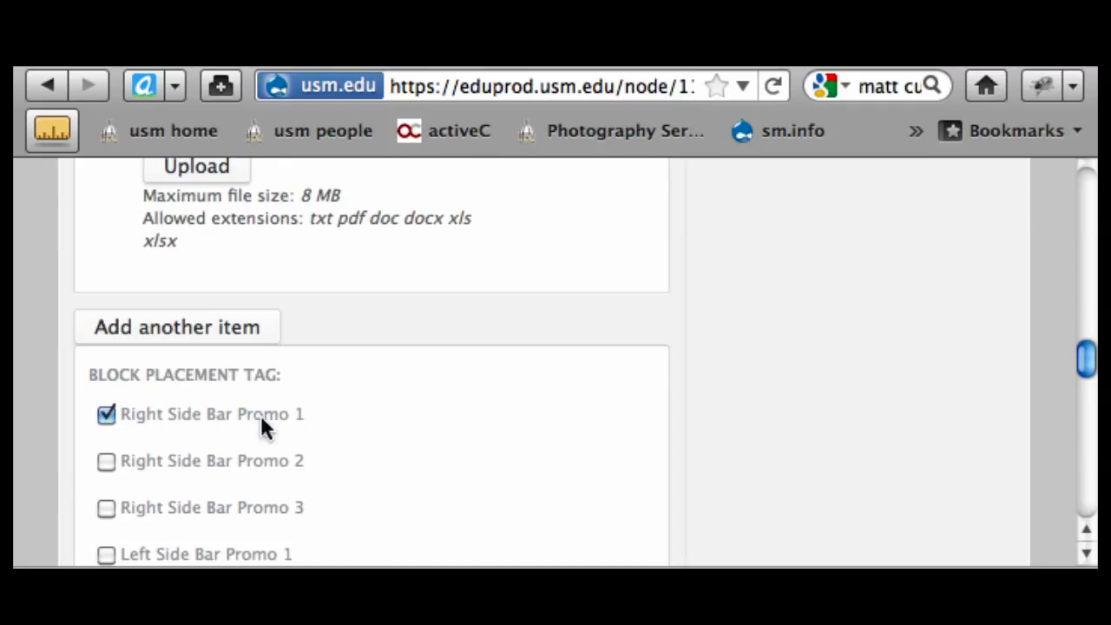
{"action": "scroll", "coordinate": [444, 416], "scroll_direction": "up", "scroll_amount": 10}
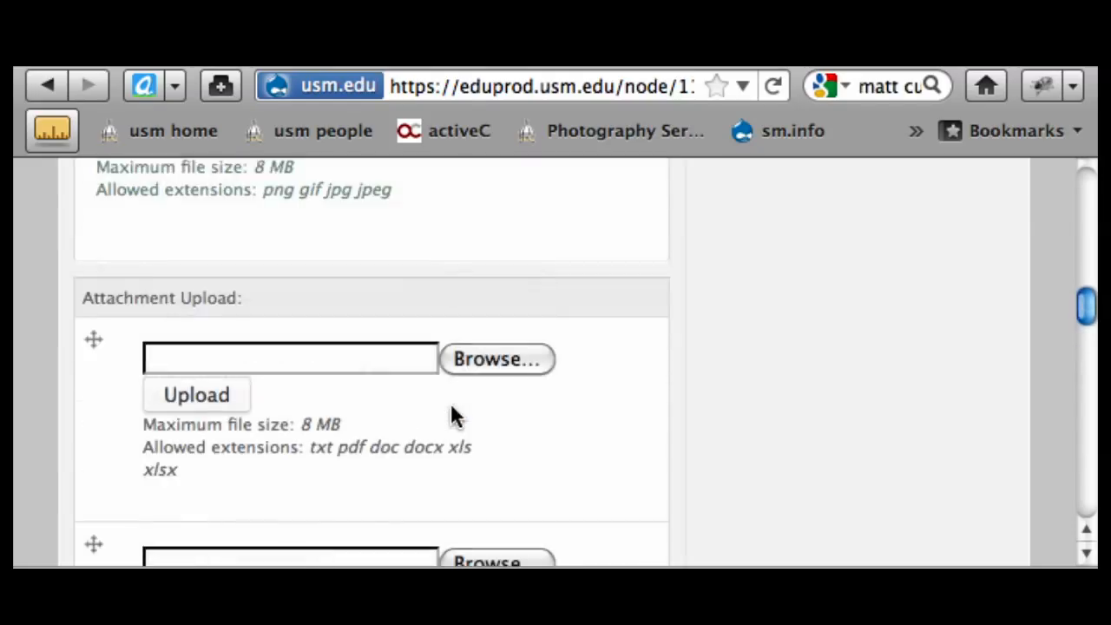
{"action": "scroll", "coordinate": [456, 417], "scroll_direction": "up", "scroll_amount": 3}
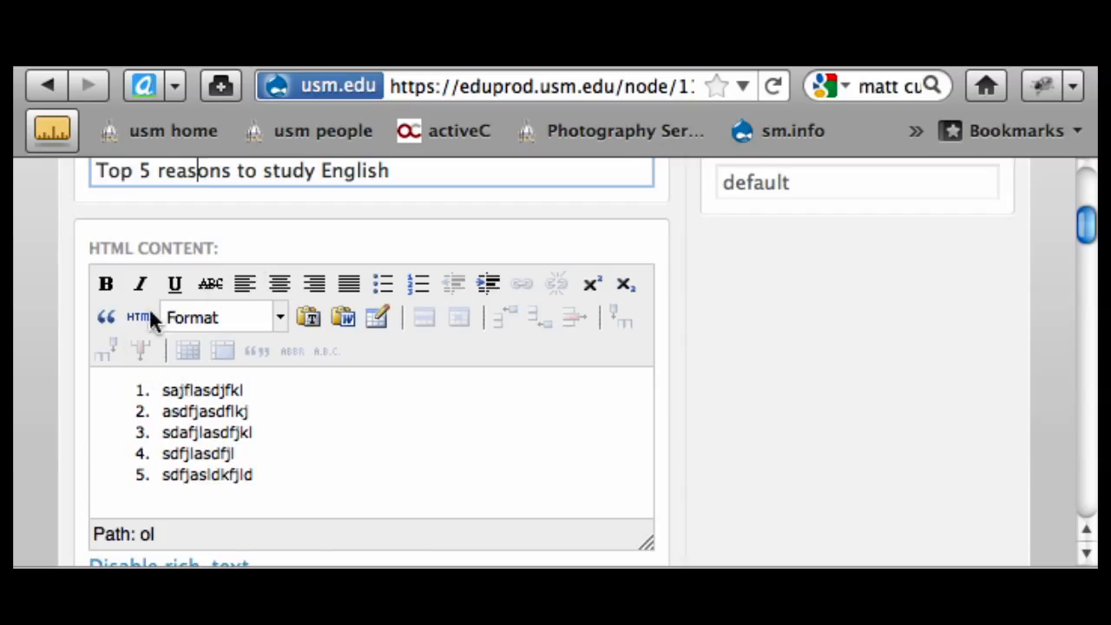
Convert the five-item numbered list in the HTML content into a bulleted list.
{"action": "scroll", "coordinate": [287, 499], "scroll_direction": "down", "scroll_amount": 3}
{"action": "scroll", "coordinate": [286, 348], "scroll_direction": "up", "scroll_amount": 3}
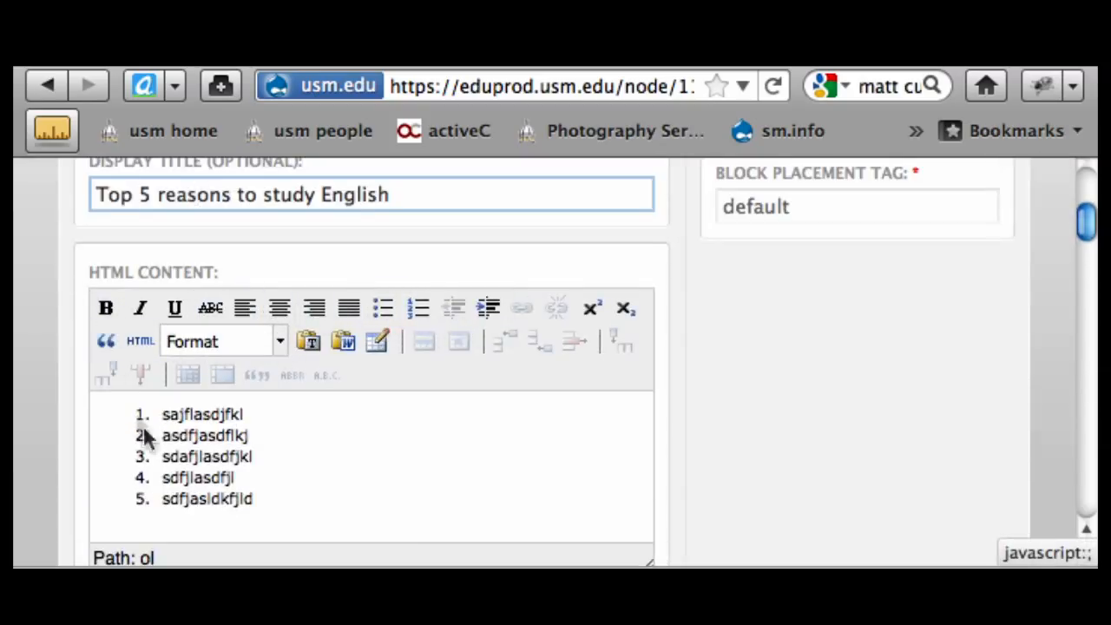
{"action": "left_click_drag", "start_coordinate": [163, 414], "coordinate": [336, 537]}
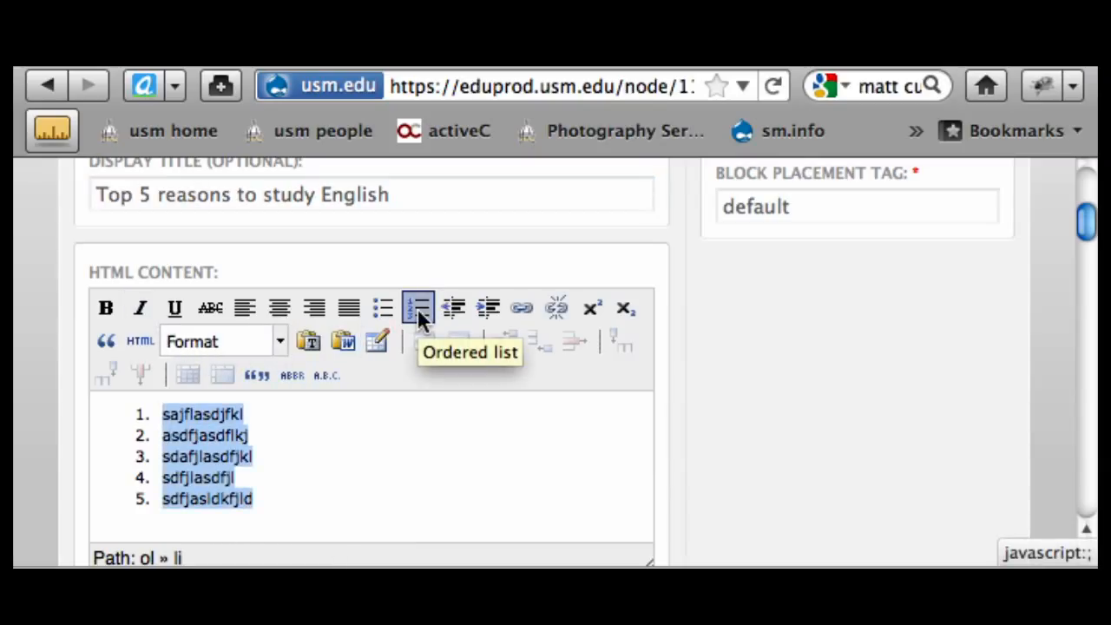
{"action": "left_click", "coordinate": [383, 306]}
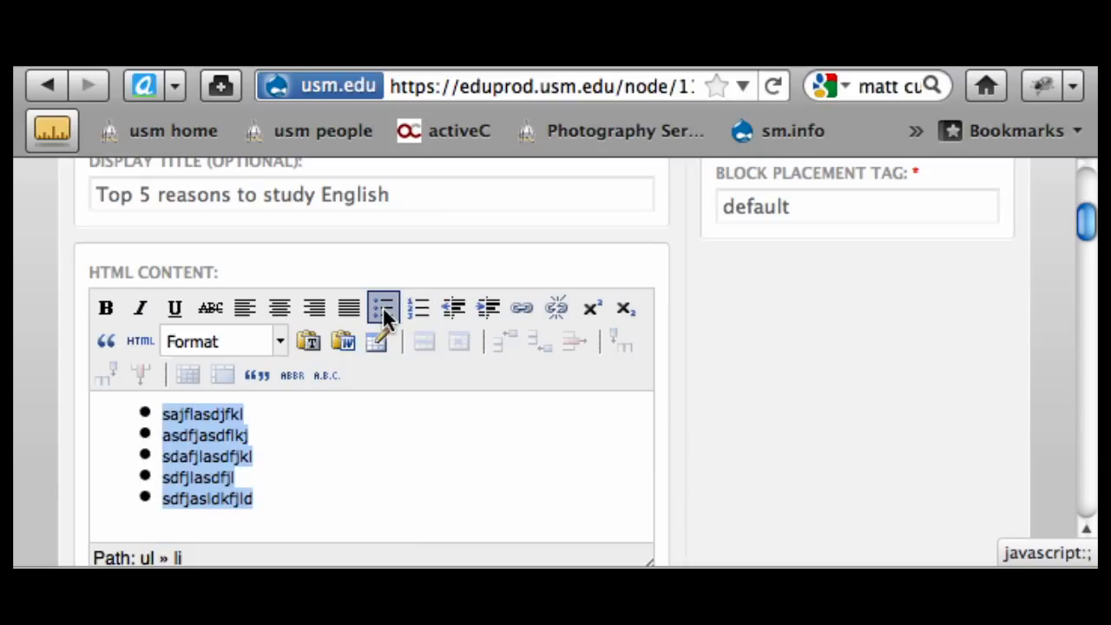
{"action": "left_click", "coordinate": [211, 433]}
{"action": "left_click_drag", "start_coordinate": [247, 415], "coordinate": [163, 414]}
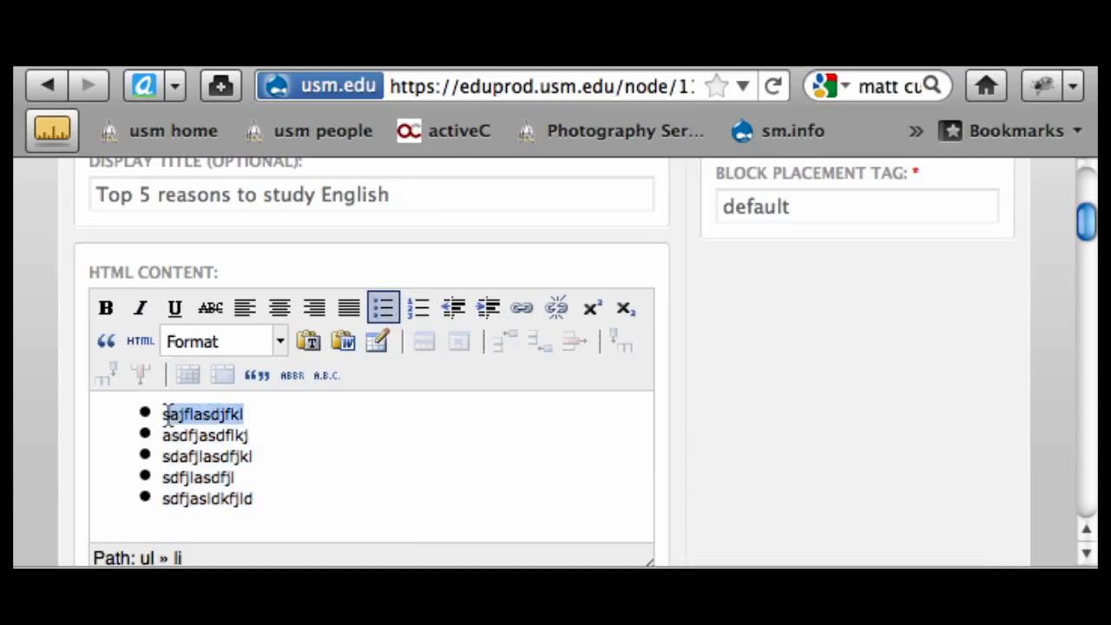
{"action": "left_click", "coordinate": [105, 308]}
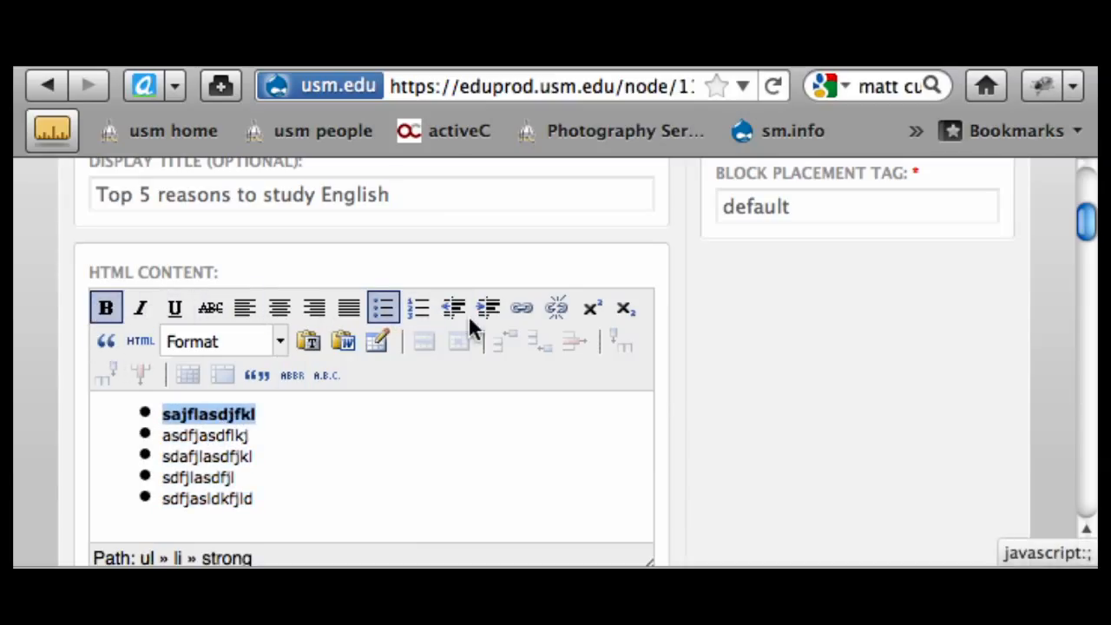
{"action": "left_click", "coordinate": [521, 307]}
{"action": "left_click", "coordinate": [522, 315]}
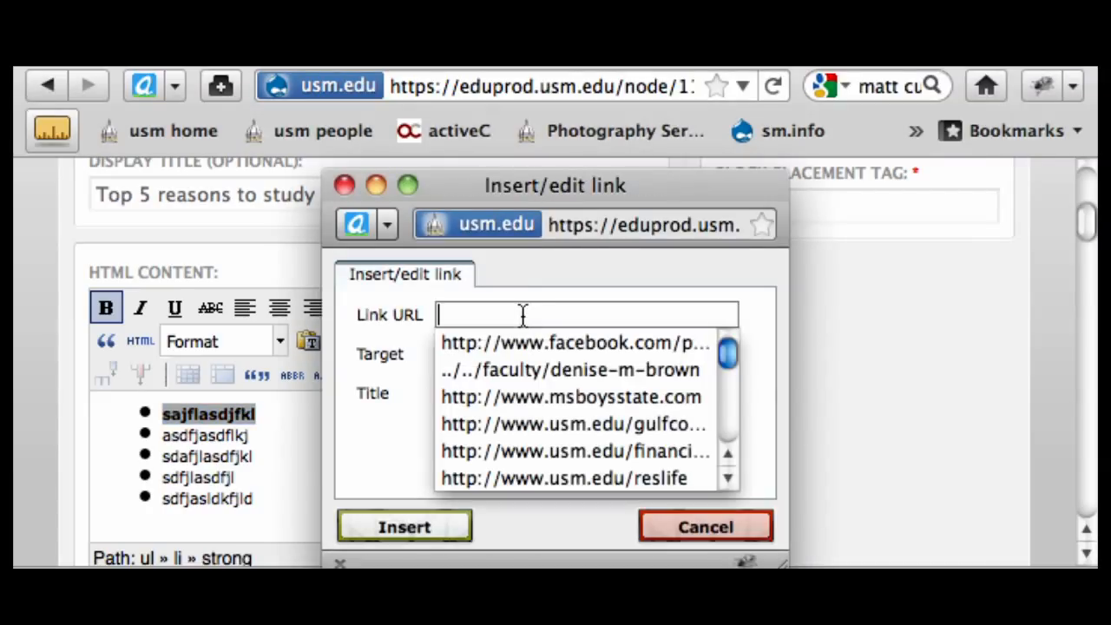
{"action": "type", "text": "http://www.usm.edu"}
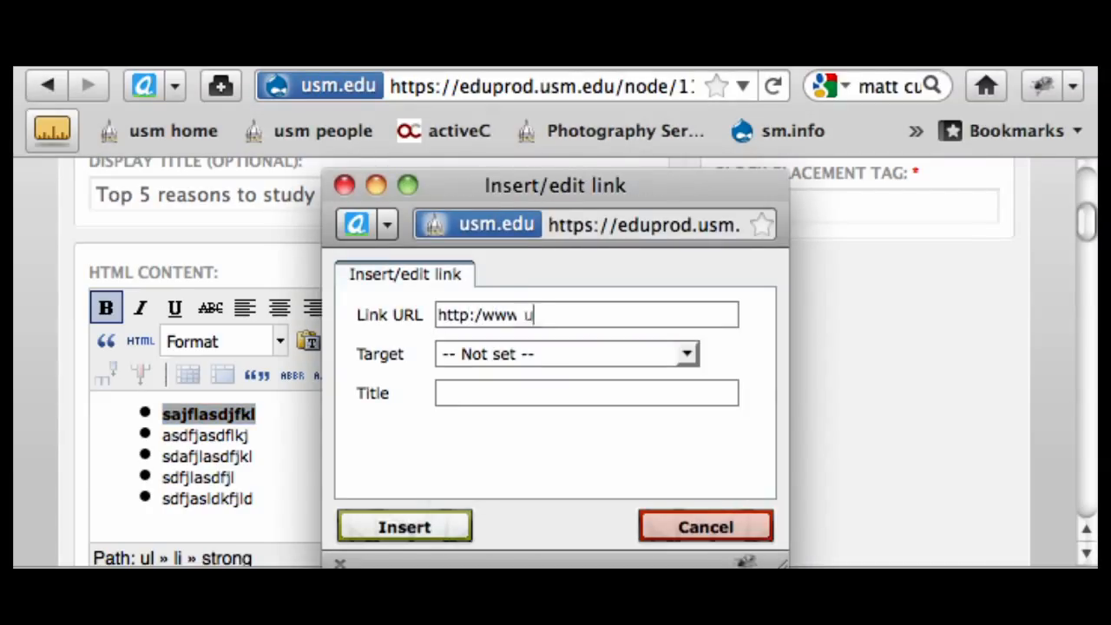
{"action": "left_click", "coordinate": [420, 527]}
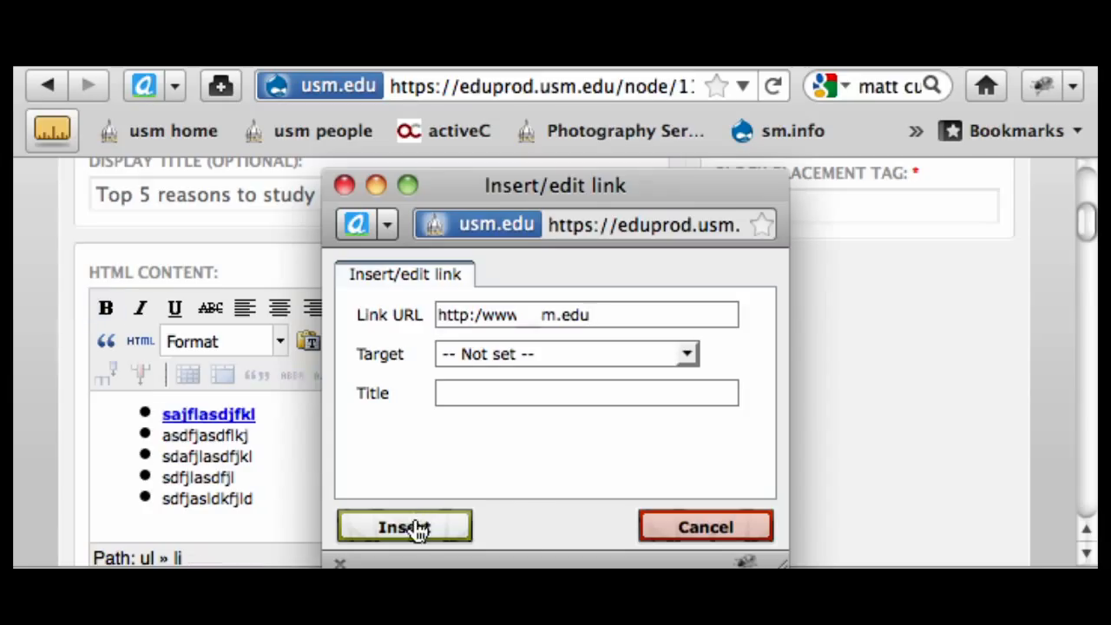
Upload the horizontal3 JPEG image to the block's image upload section.
{"action": "scroll", "coordinate": [343, 479], "scroll_direction": "down", "scroll_amount": 3}
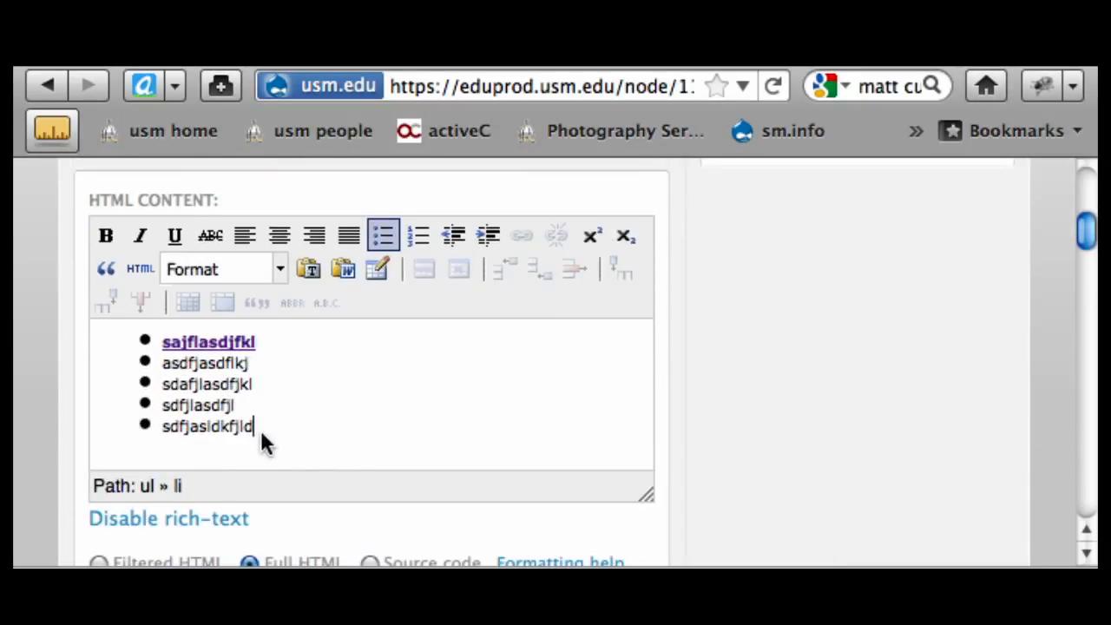
{"action": "scroll", "coordinate": [365, 461], "scroll_direction": "down", "scroll_amount": 10}
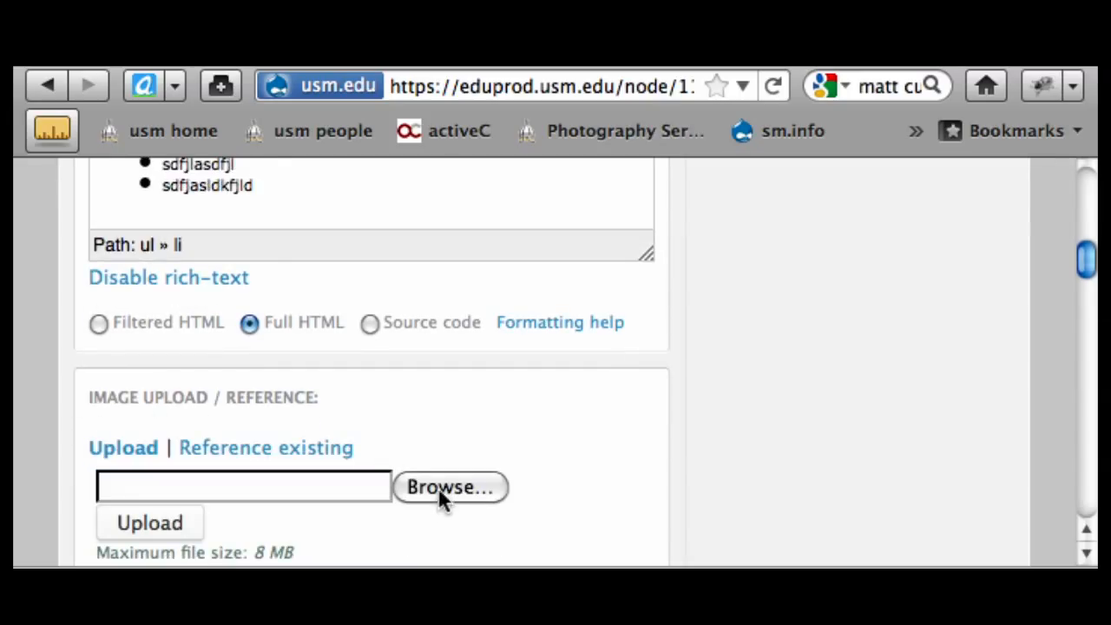
{"action": "left_click", "coordinate": [440, 488]}
{"action": "left_click", "coordinate": [363, 170]}
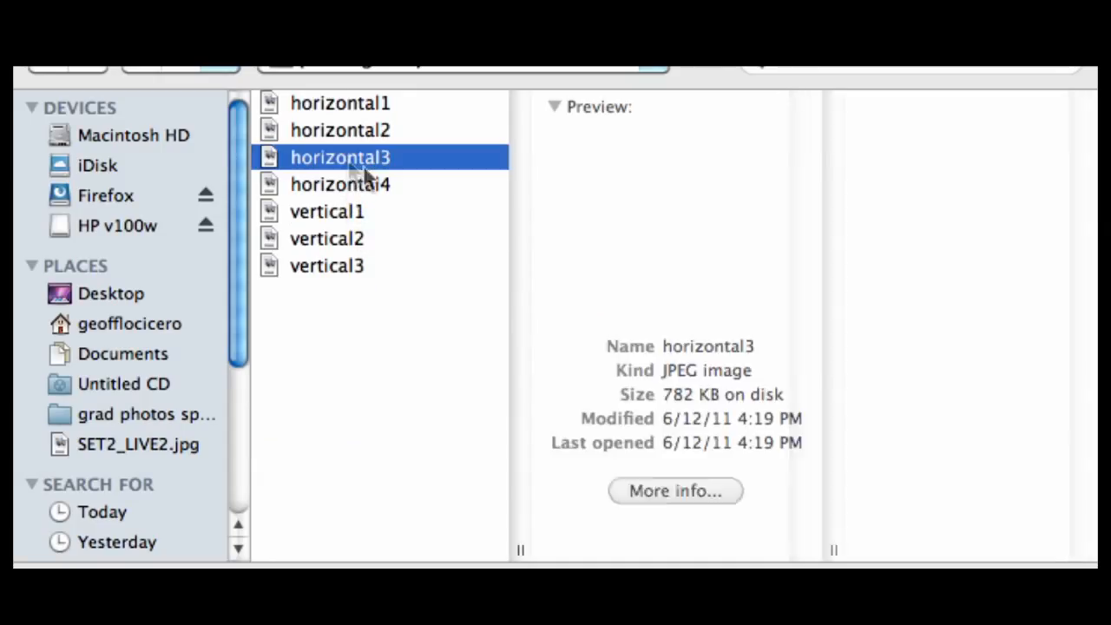
{"action": "left_click", "coordinate": [984, 563]}
{"action": "left_click", "coordinate": [160, 530]}
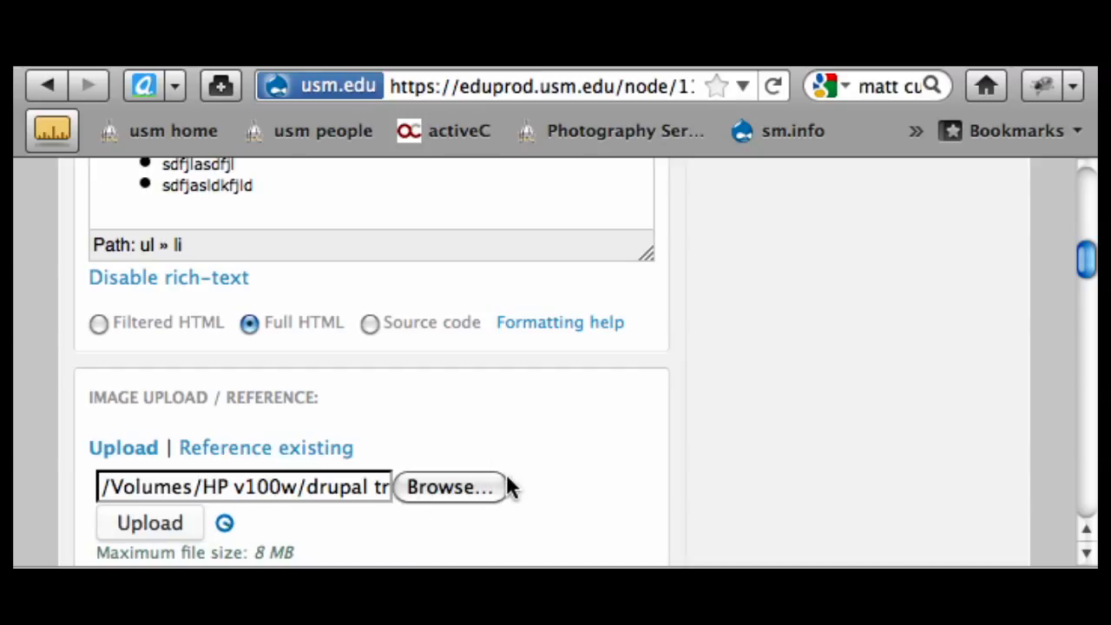
{"action": "scroll", "coordinate": [506, 488], "scroll_direction": "down", "scroll_amount": 2}
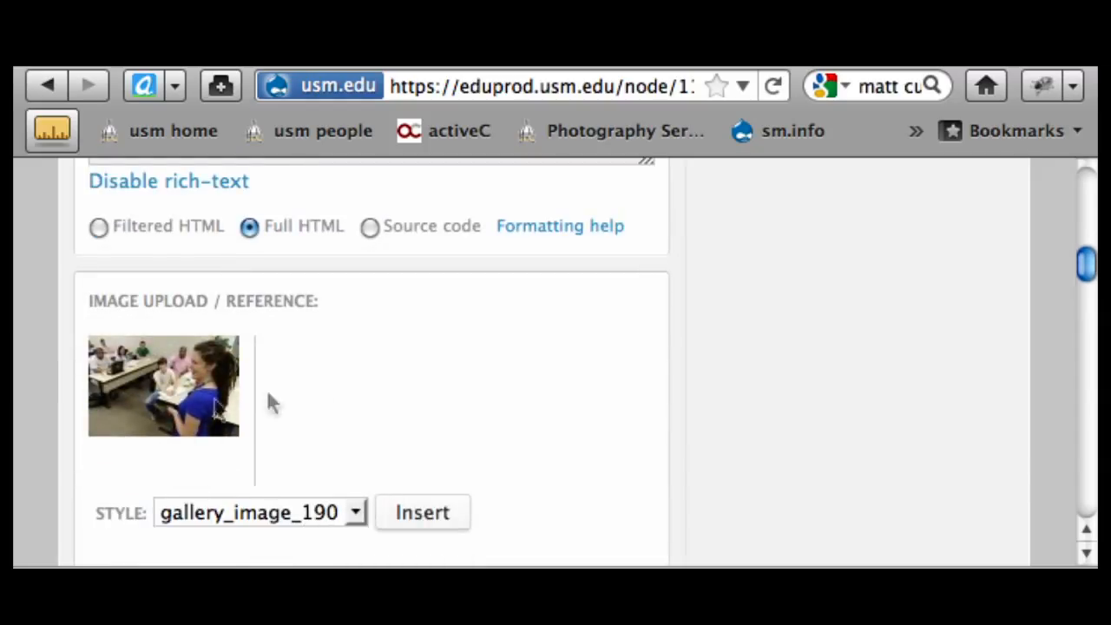
Add an empty, non-bulleted line above the first item of the list in the HTML content.
{"action": "scroll", "coordinate": [359, 402], "scroll_direction": "up", "scroll_amount": 7}
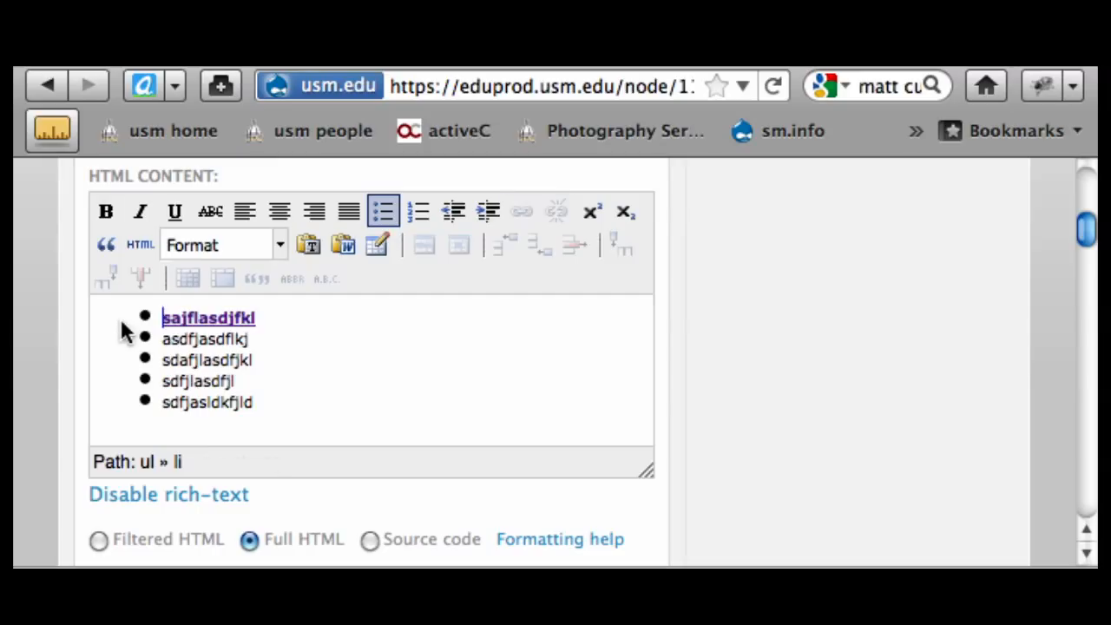
{"action": "left_click", "coordinate": [122, 330]}
{"action": "key", "text": "Return"}
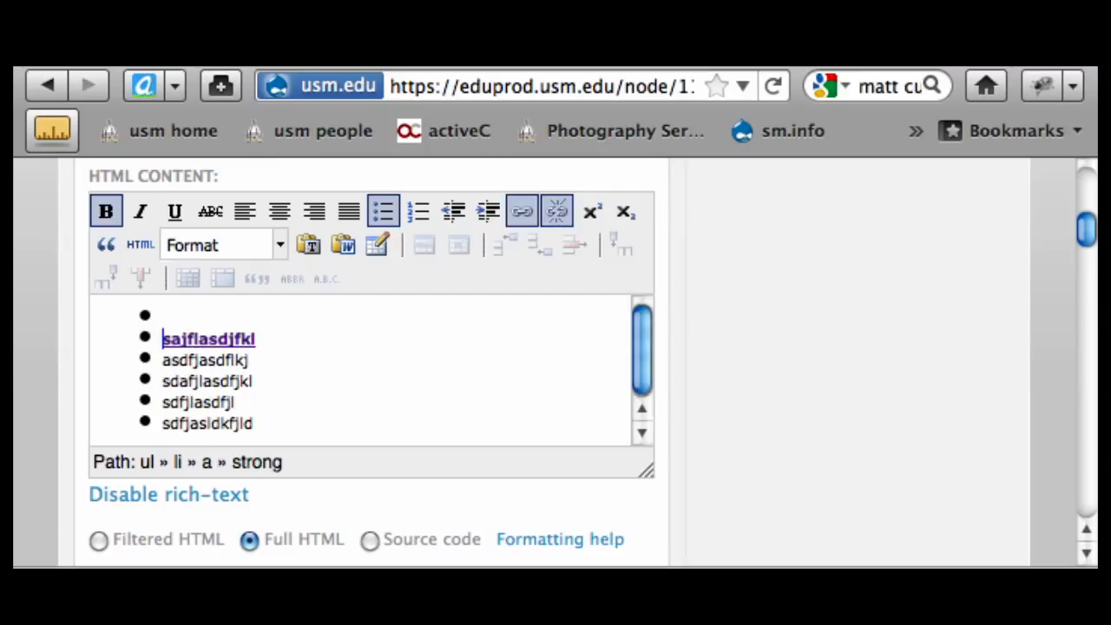
{"action": "left_click", "coordinate": [382, 211]}
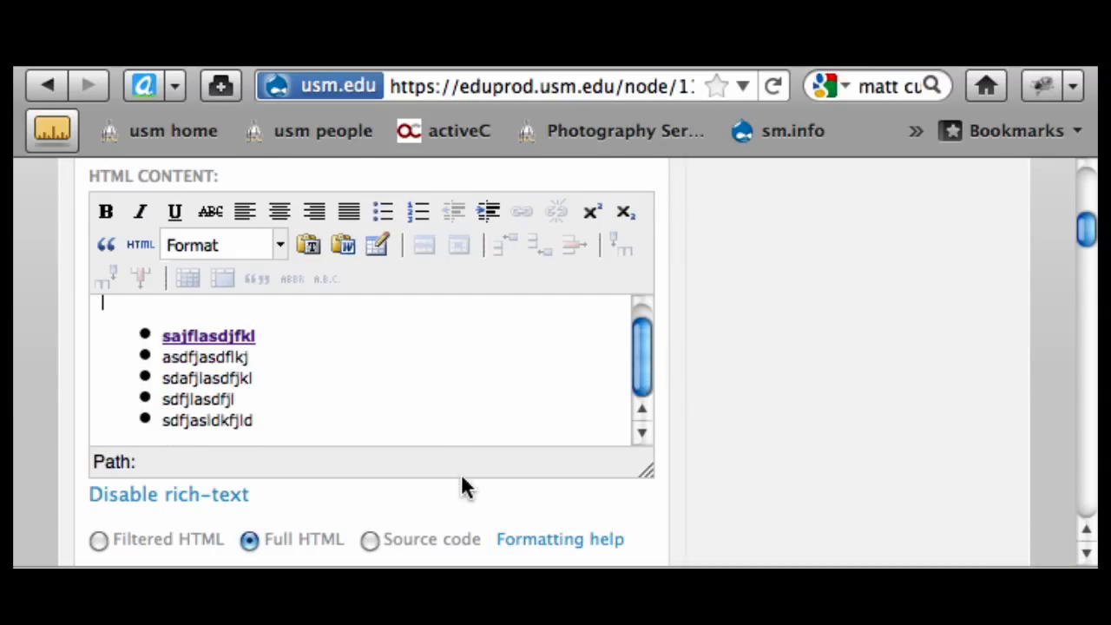
Enter the person's first name and "from anthro" as the alternate text, and insert the image in gallery_image_190 style above the list.
{"action": "scroll", "coordinate": [462, 484], "scroll_direction": "down", "scroll_amount": 5}
{"action": "scroll", "coordinate": [337, 498], "scroll_direction": "down", "scroll_amount": 3}
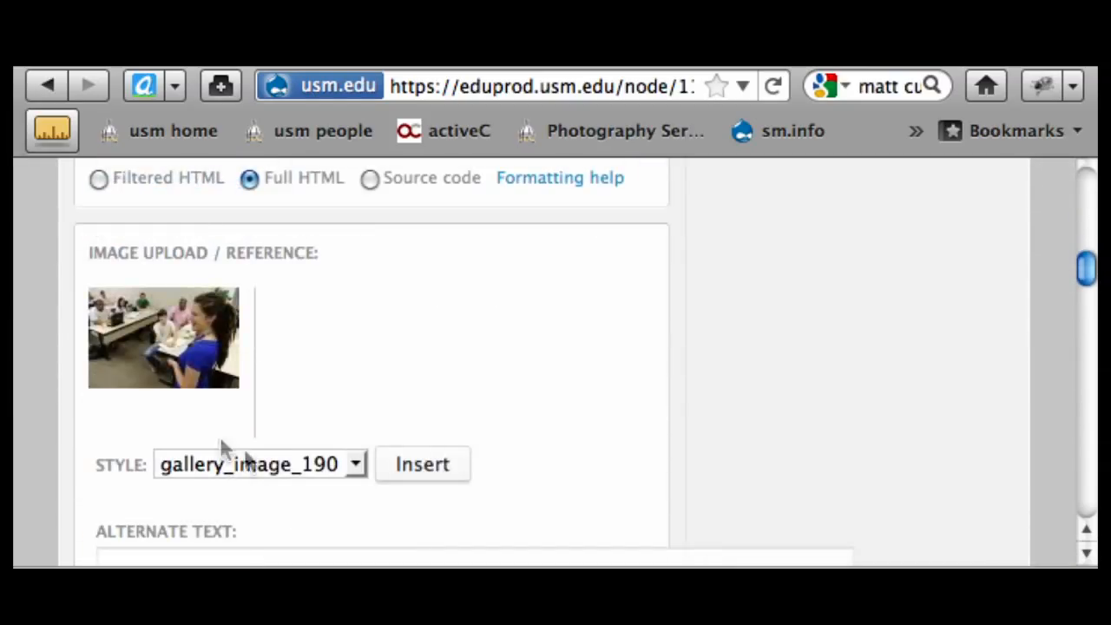
{"action": "scroll", "coordinate": [255, 532], "scroll_direction": "down", "scroll_amount": 1}
{"action": "left_click", "coordinate": [240, 520]}
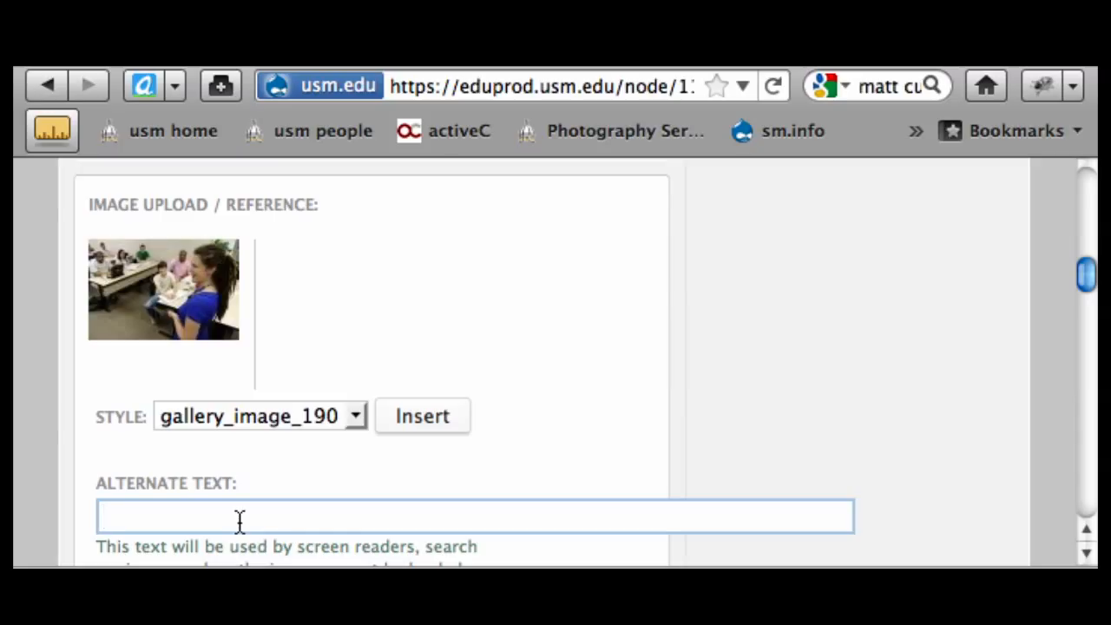
{"action": "type", "text": "amy rom"}
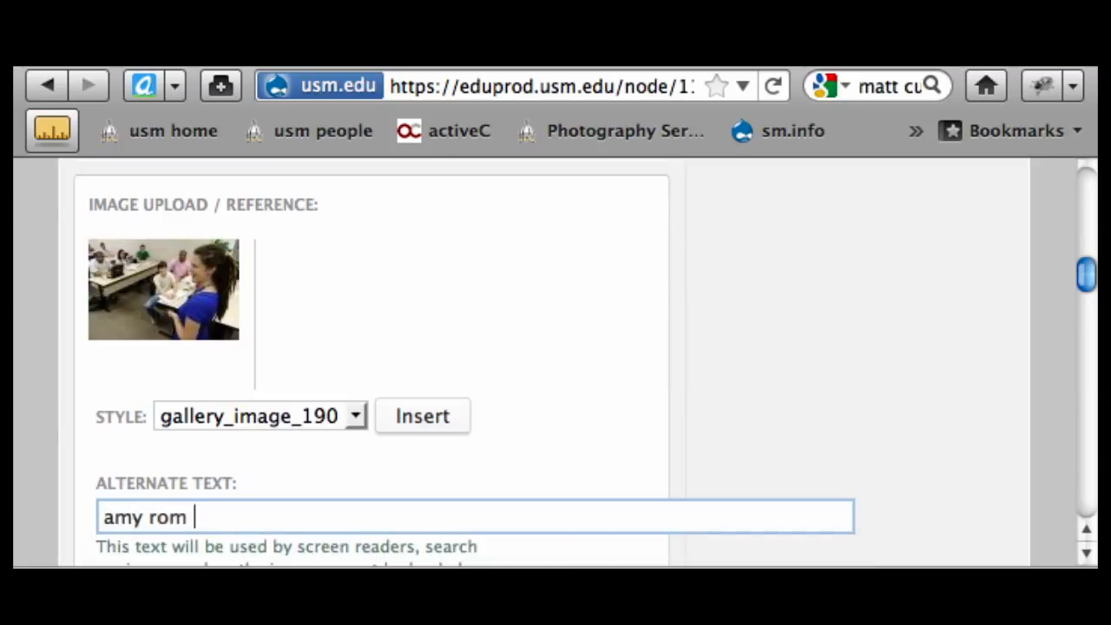
{"action": "key", "text": "BackSpace"}
{"action": "key", "text": "BackSpace"}
{"action": "key", "text": "BackSpace"}
{"action": "type", "text": "from anr"}
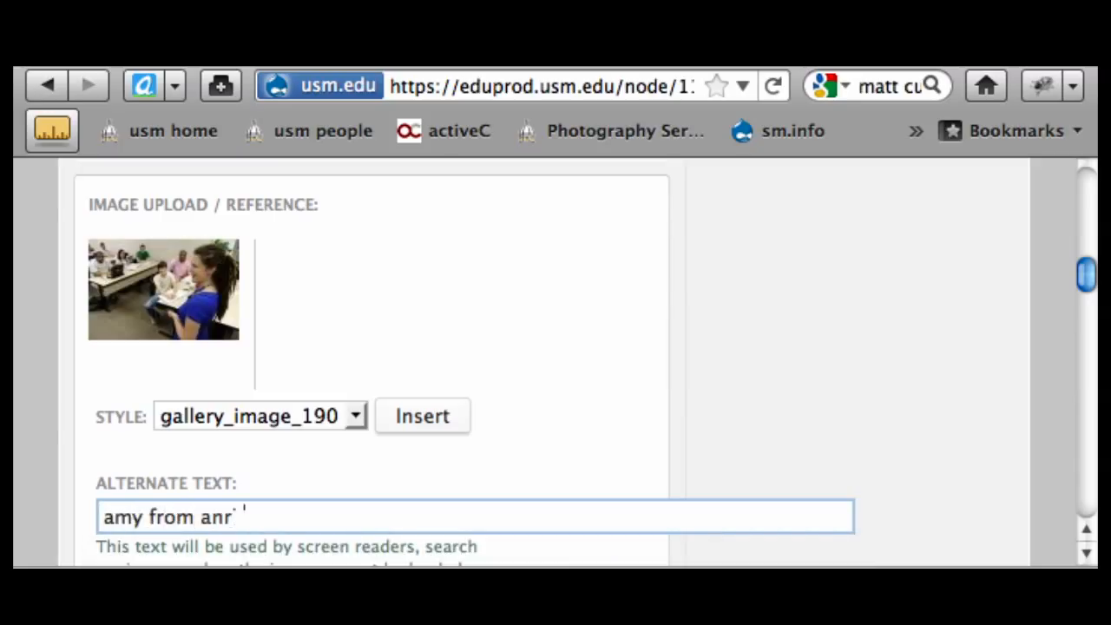
{"action": "key", "text": "BackSpace"}
{"action": "type", "text": "h"}
{"action": "key", "text": "BackSpace"}
{"action": "type", "text": "thro"}
{"action": "left_click", "coordinate": [434, 417]}
{"action": "scroll", "coordinate": [656, 290], "scroll_direction": "up", "scroll_amount": 5}
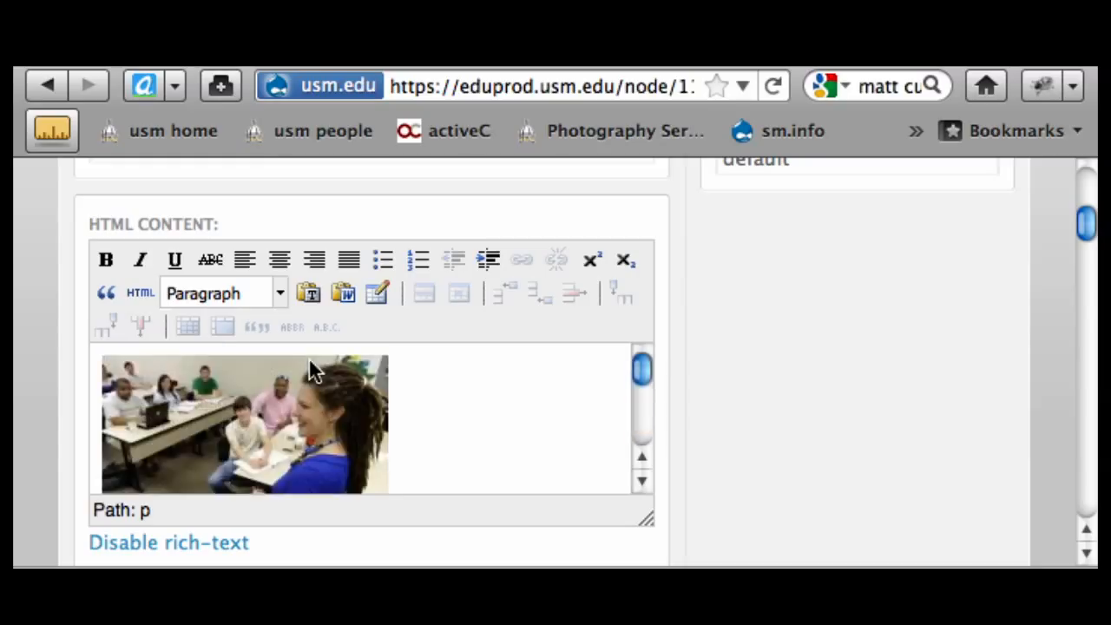
Add a non-bulleted paragraph reading "Download a file" below the last item of the list in the HTML content.
{"action": "scroll", "coordinate": [382, 378], "scroll_direction": "down", "scroll_amount": 3}
{"action": "scroll", "coordinate": [424, 401], "scroll_direction": "down", "scroll_amount": 2}
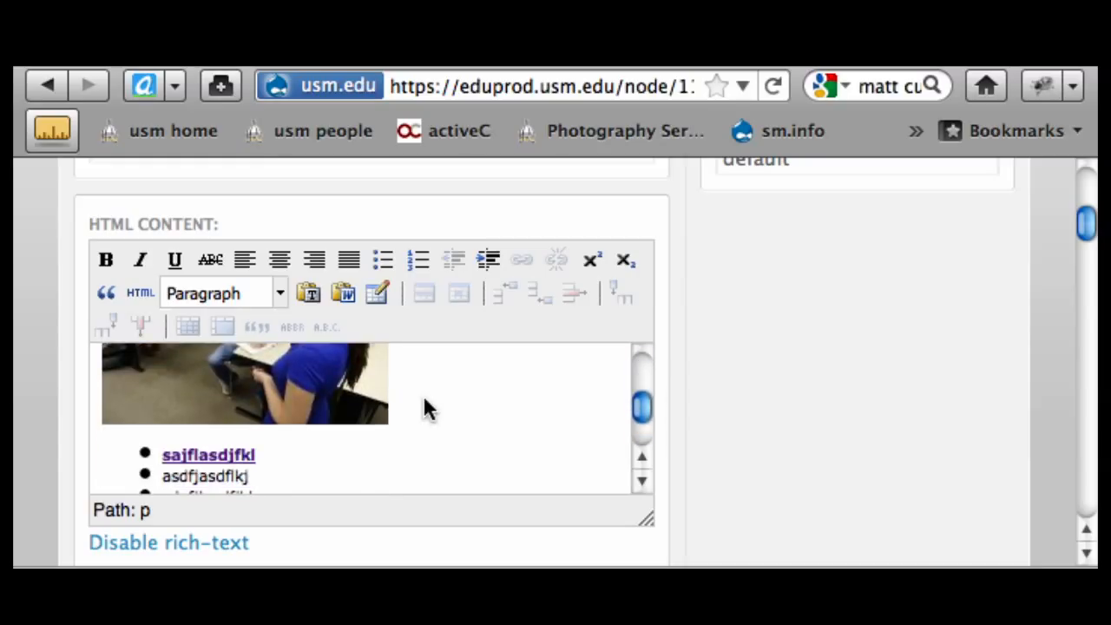
{"action": "scroll", "coordinate": [438, 396], "scroll_direction": "down", "scroll_amount": 2}
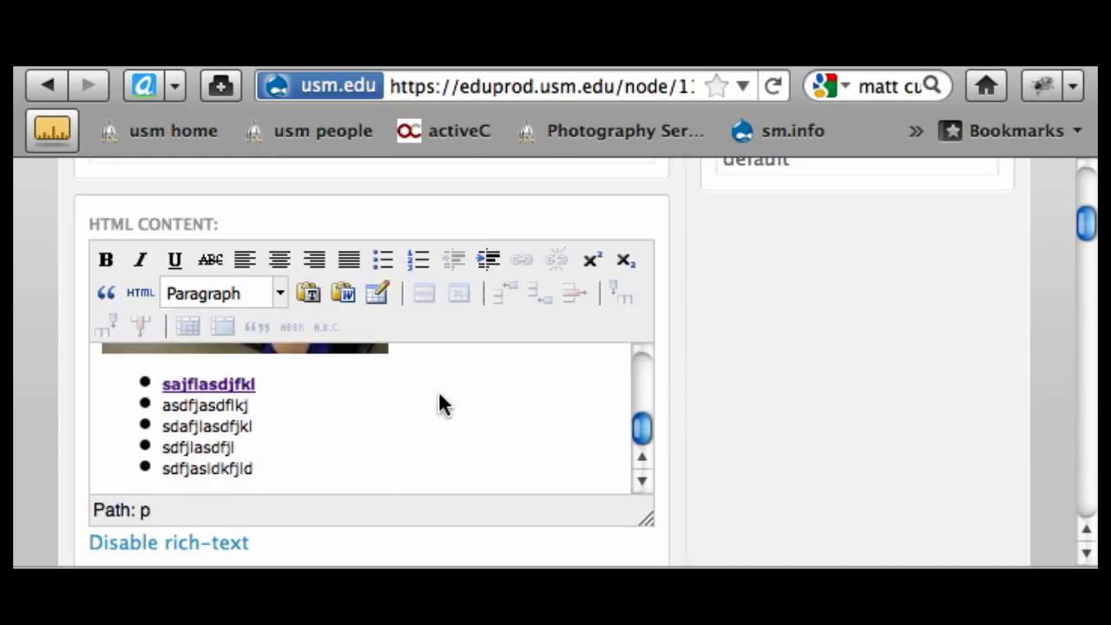
{"action": "left_click", "coordinate": [347, 472]}
{"action": "key", "text": "Return"}
{"action": "key", "text": "Return"}
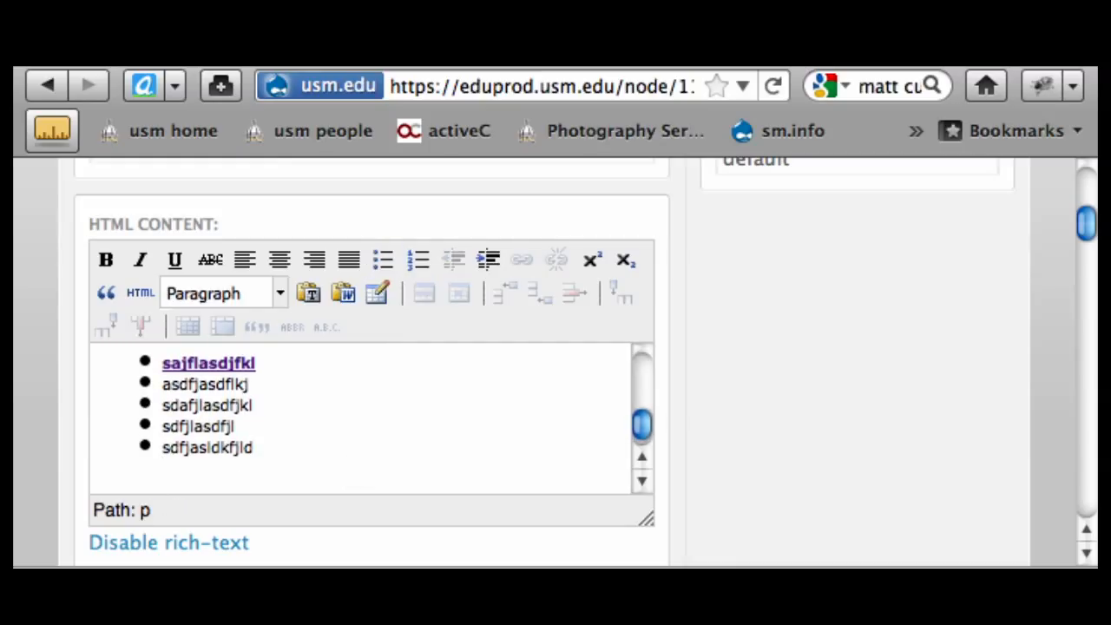
{"action": "type", "text": "Download a "}
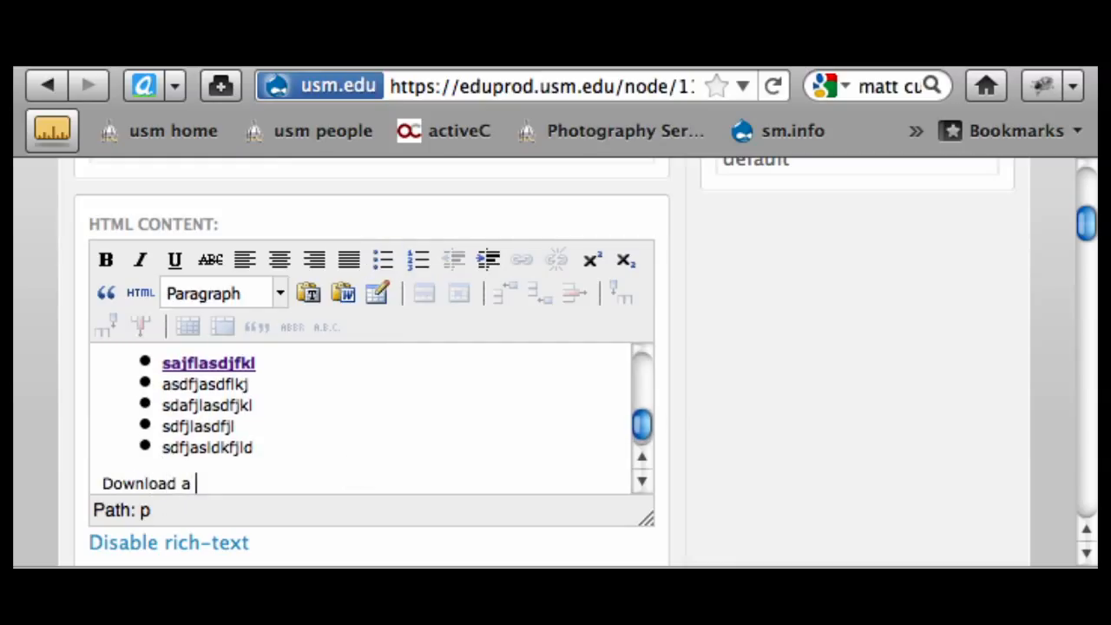
{"action": "type", "text": "file"}
{"action": "key", "text": "Return"}
{"action": "key", "text": "BackSpace"}
Make the "Download a file" line bold and place the cursor on an empty line below it.
{"action": "double_click", "coordinate": [207, 432]}
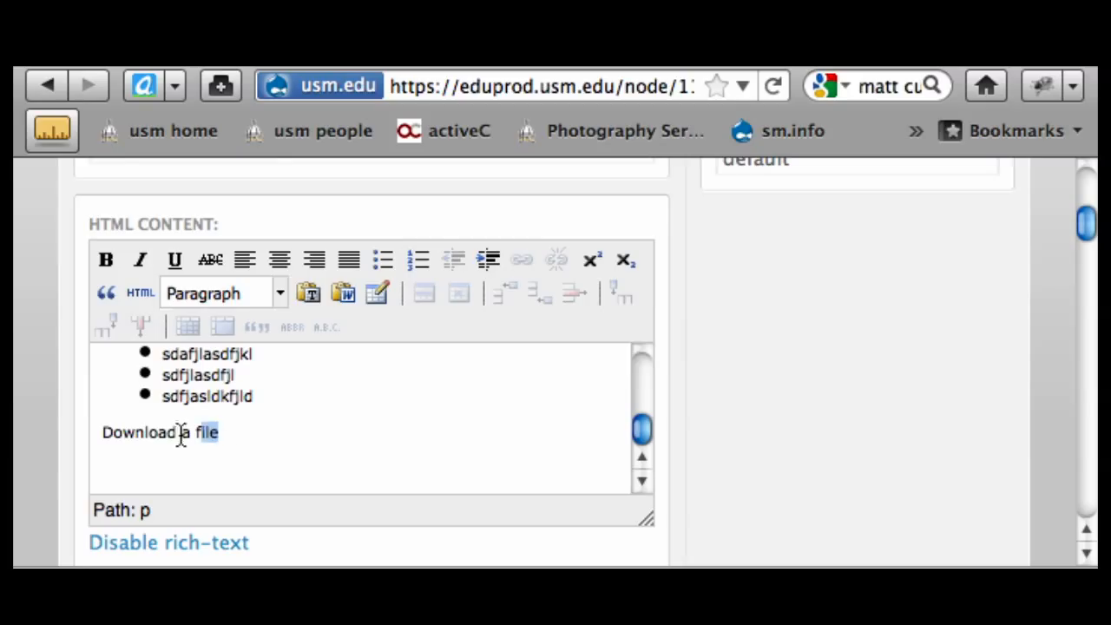
{"action": "left_click_drag", "start_coordinate": [180, 434], "coordinate": [50, 428]}
{"action": "key", "text": "super+b"}
{"action": "left_click", "coordinate": [171, 462]}
{"action": "key", "text": "Return"}
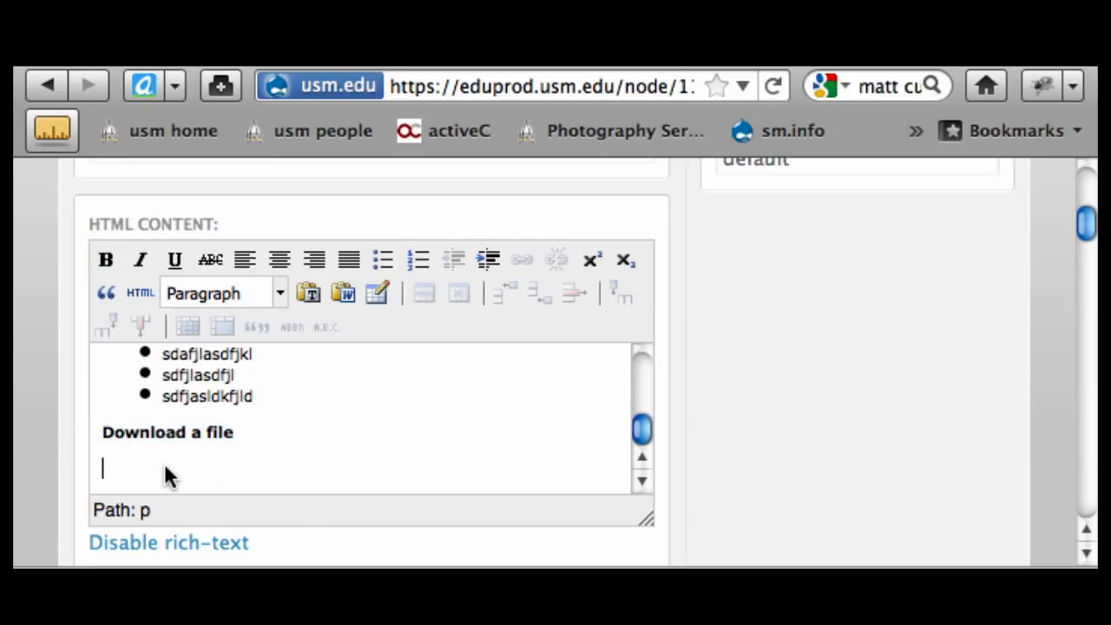
Upload 2010-11 Phone List.pdf from the Desktop as the first attachment of the block.
{"action": "scroll", "coordinate": [165, 469], "scroll_direction": "down", "scroll_amount": 15}
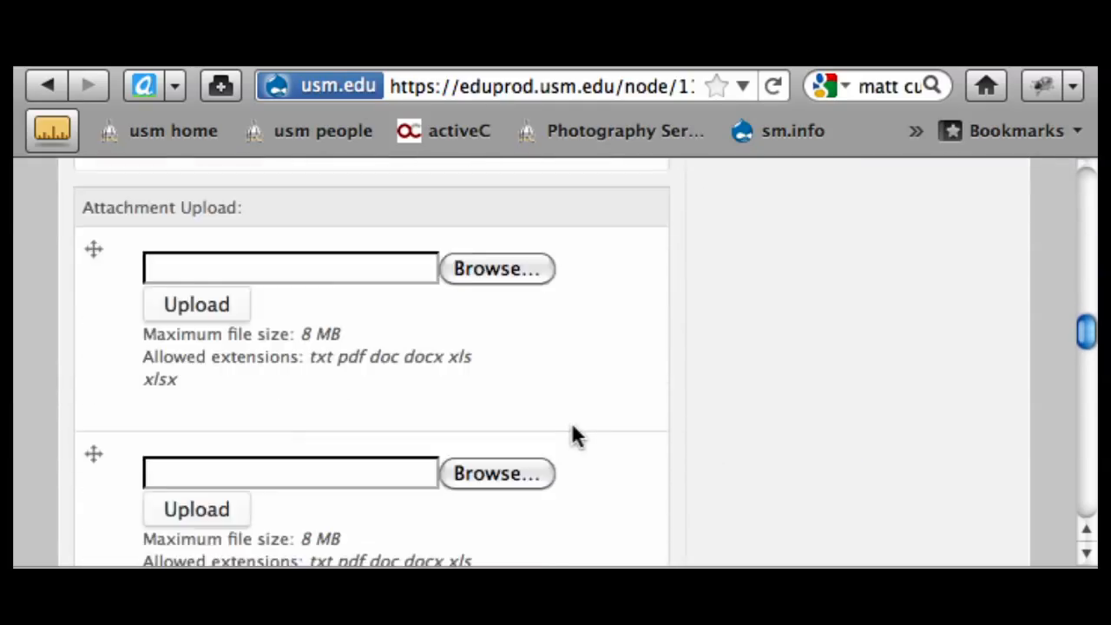
{"action": "scroll", "coordinate": [569, 422], "scroll_direction": "up", "scroll_amount": 2}
{"action": "left_click", "coordinate": [492, 289]}
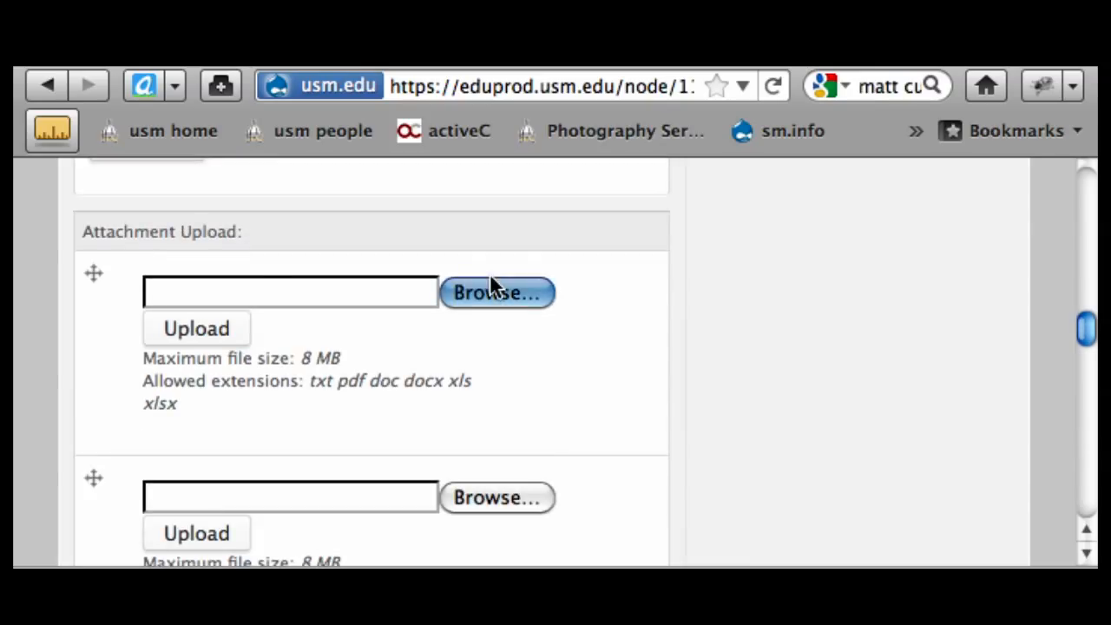
{"action": "left_click", "coordinate": [113, 293]}
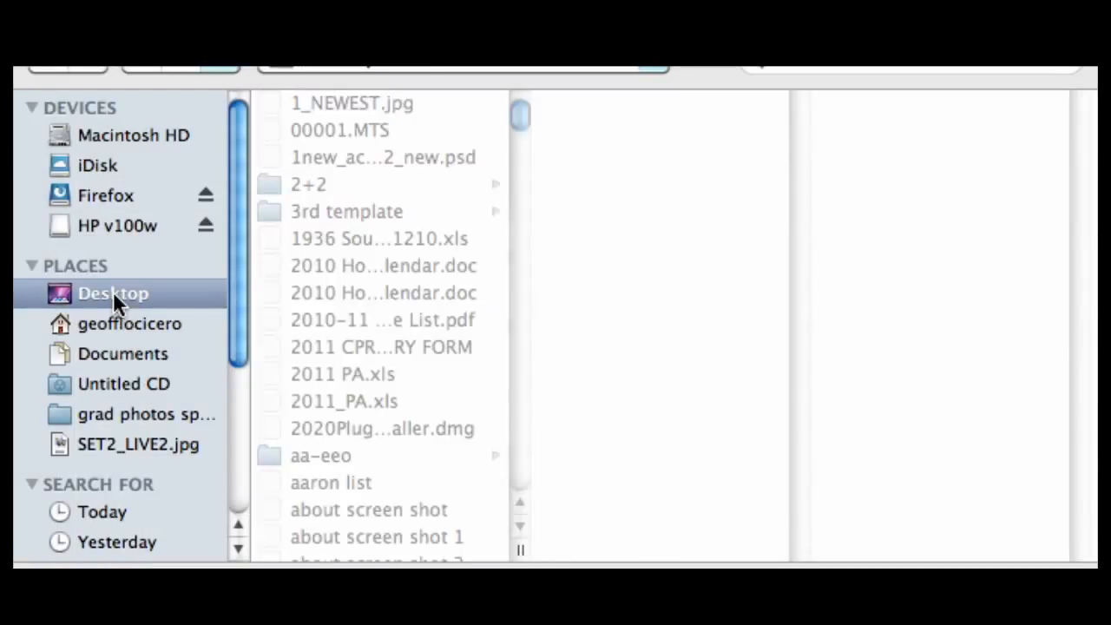
{"action": "left_click", "coordinate": [469, 322]}
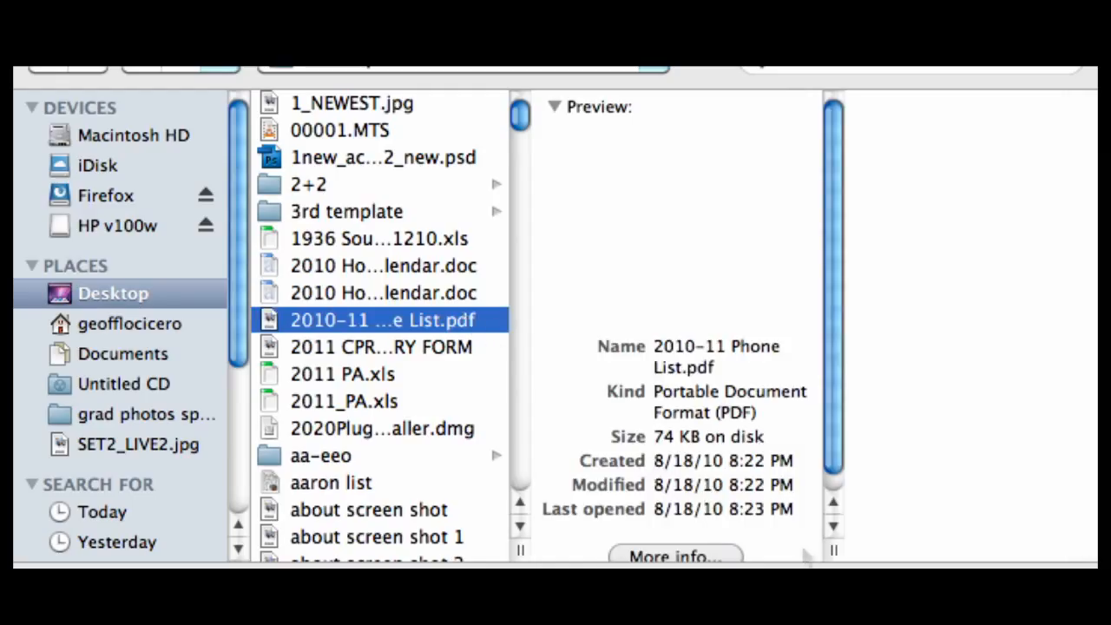
{"action": "left_click", "coordinate": [1024, 593]}
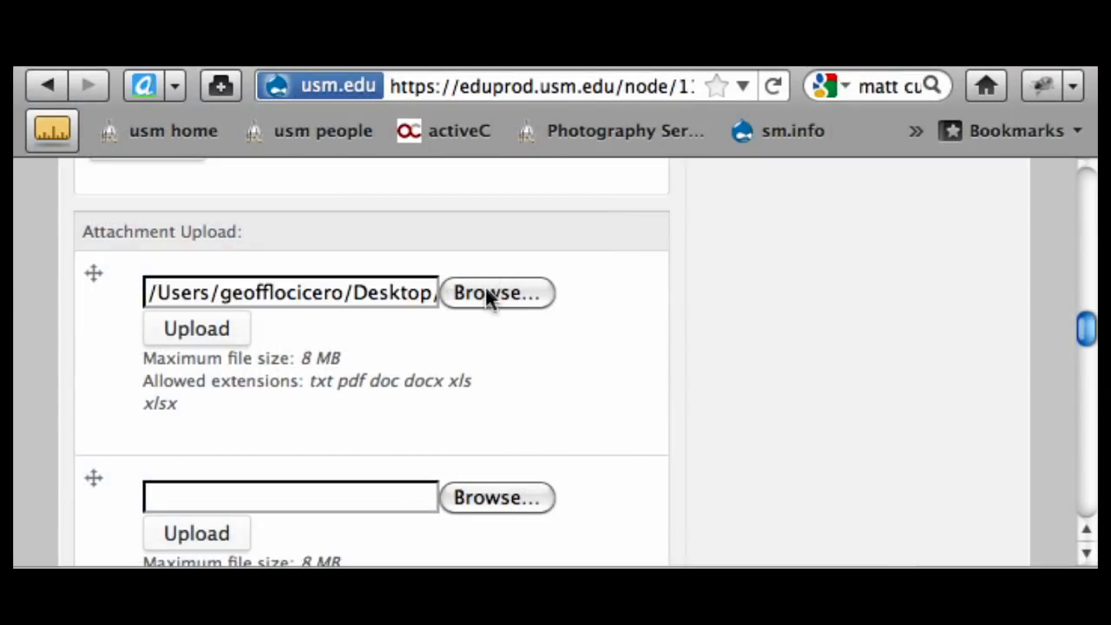
{"action": "left_click", "coordinate": [197, 328]}
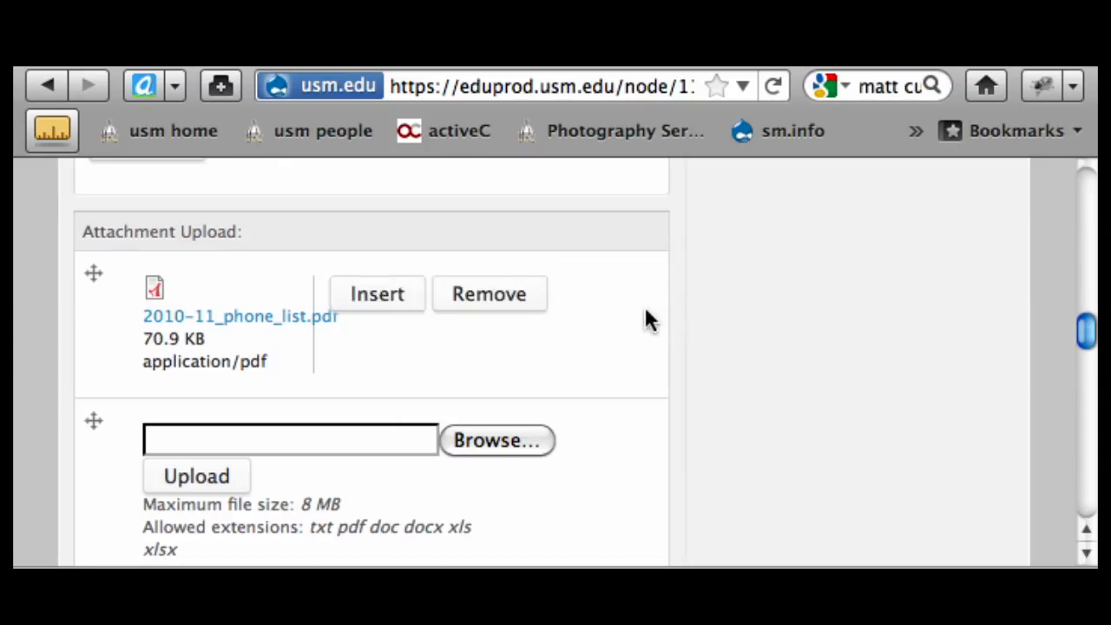
Insert the uploaded PDF's link below "Download a file" and replace the link text with "Phone List (PDF)".
{"action": "scroll", "coordinate": [645, 319], "scroll_direction": "up", "scroll_amount": 2}
{"action": "scroll", "coordinate": [644, 320], "scroll_direction": "up", "scroll_amount": 5}
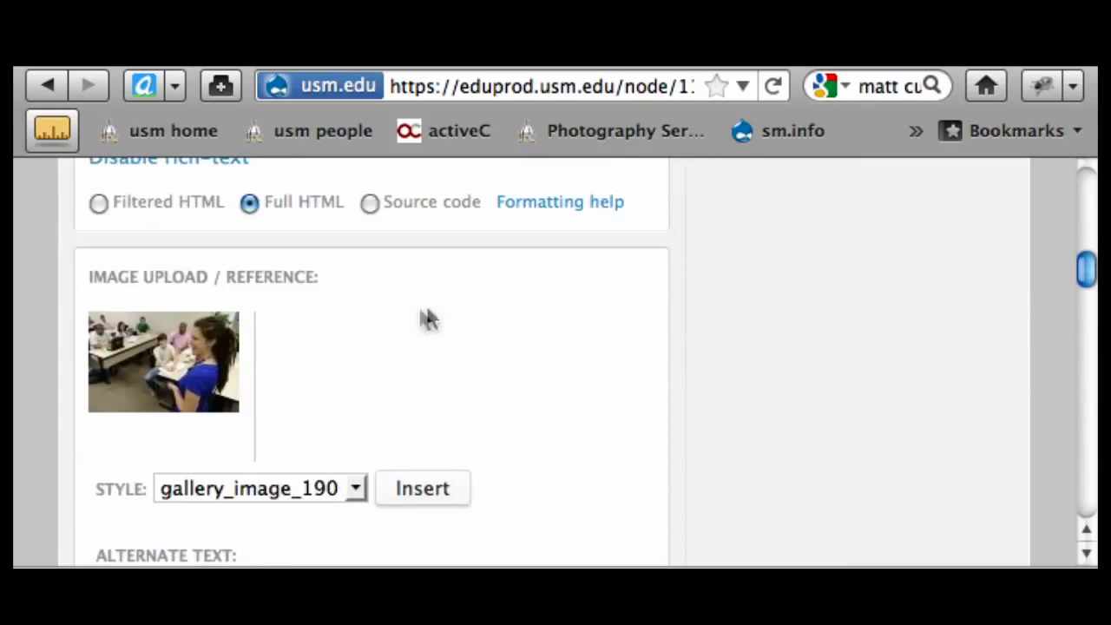
{"action": "scroll", "coordinate": [387, 330], "scroll_direction": "up", "scroll_amount": 3}
{"action": "left_click", "coordinate": [286, 371]}
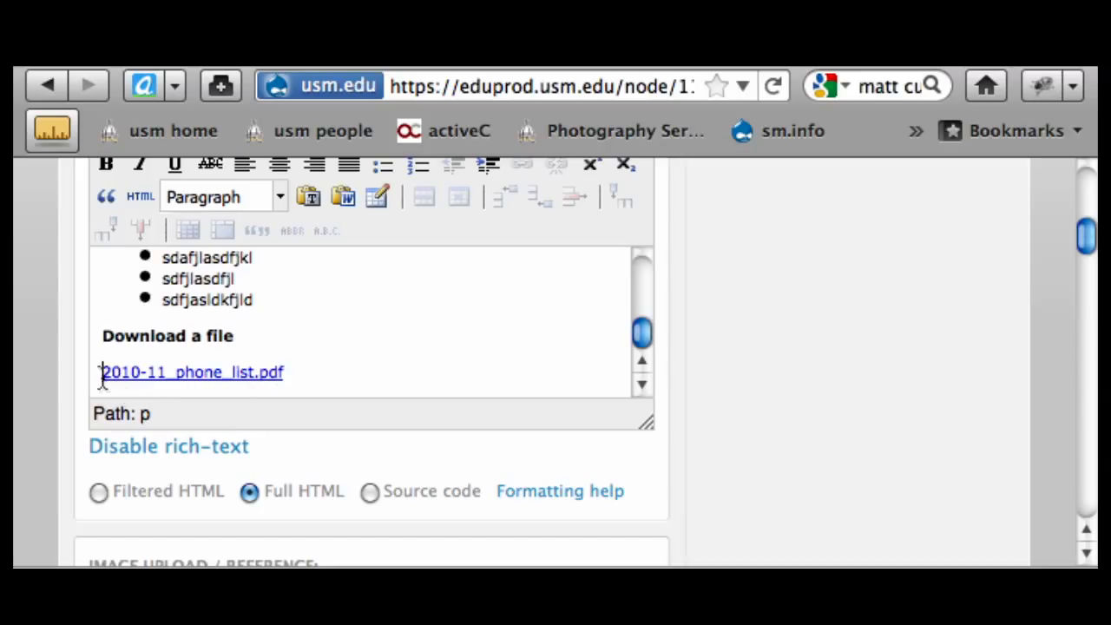
{"action": "left_click_drag", "start_coordinate": [102, 372], "coordinate": [301, 372]}
{"action": "type", "text": "P"}
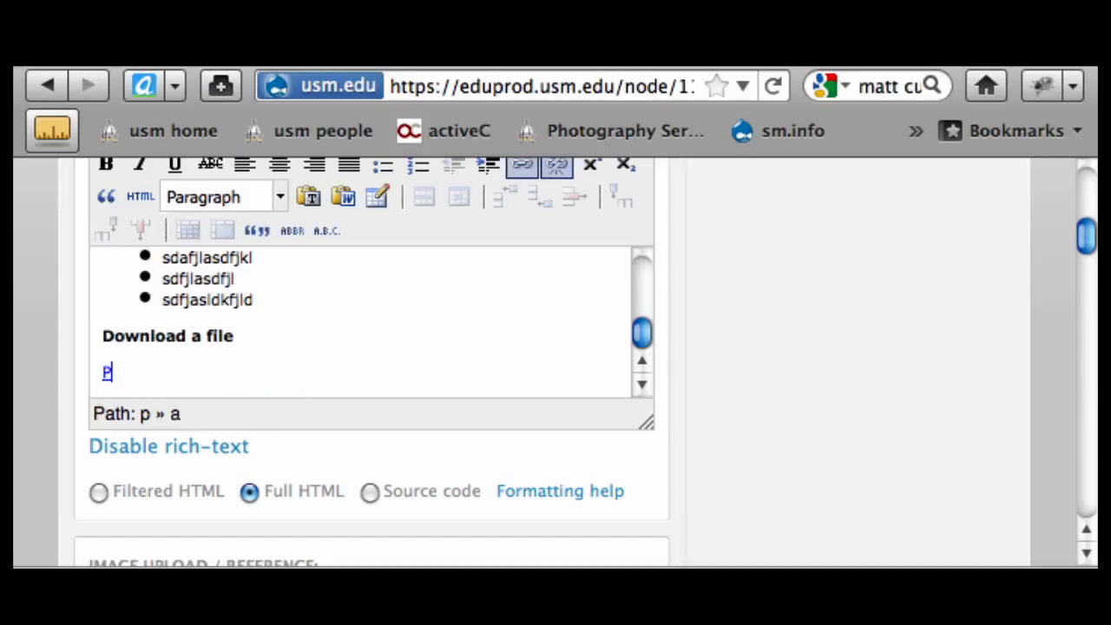
{"action": "type", "text": "hone List "}
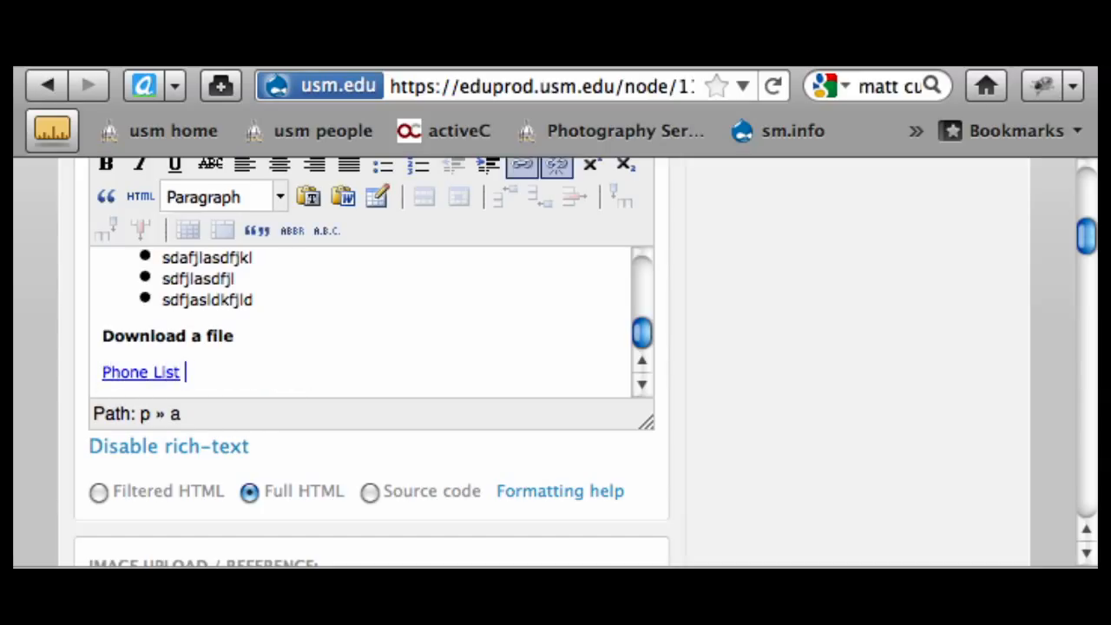
{"action": "type", "text": "(PDF)"}
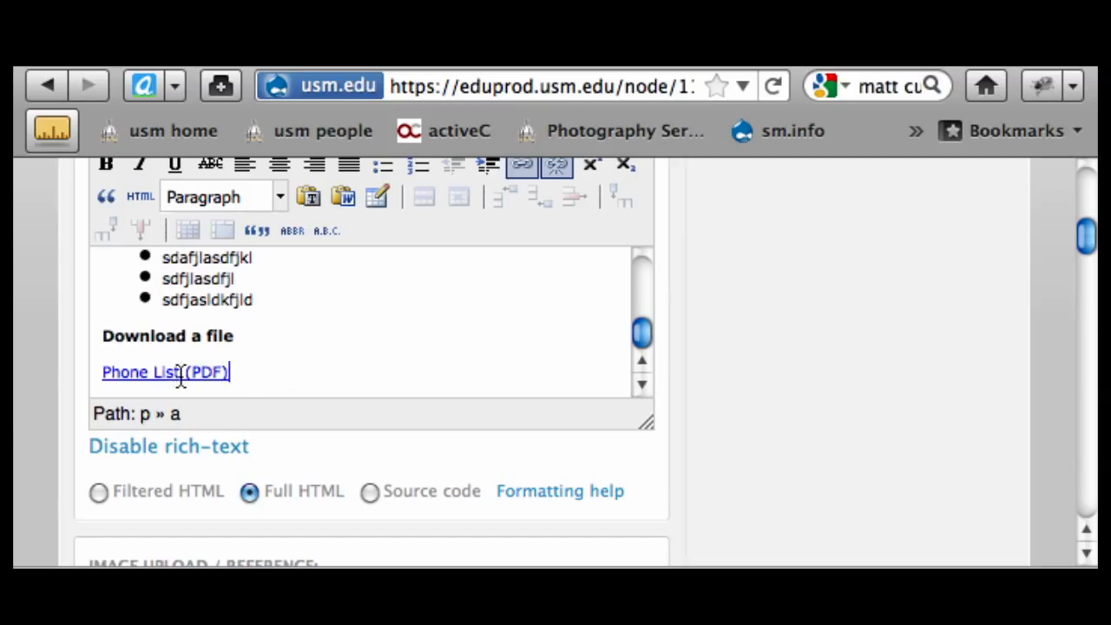
Remove the link from the "(PDF)" part of the text and save the HTML block.
{"action": "left_click_drag", "start_coordinate": [179, 375], "coordinate": [242, 382]}
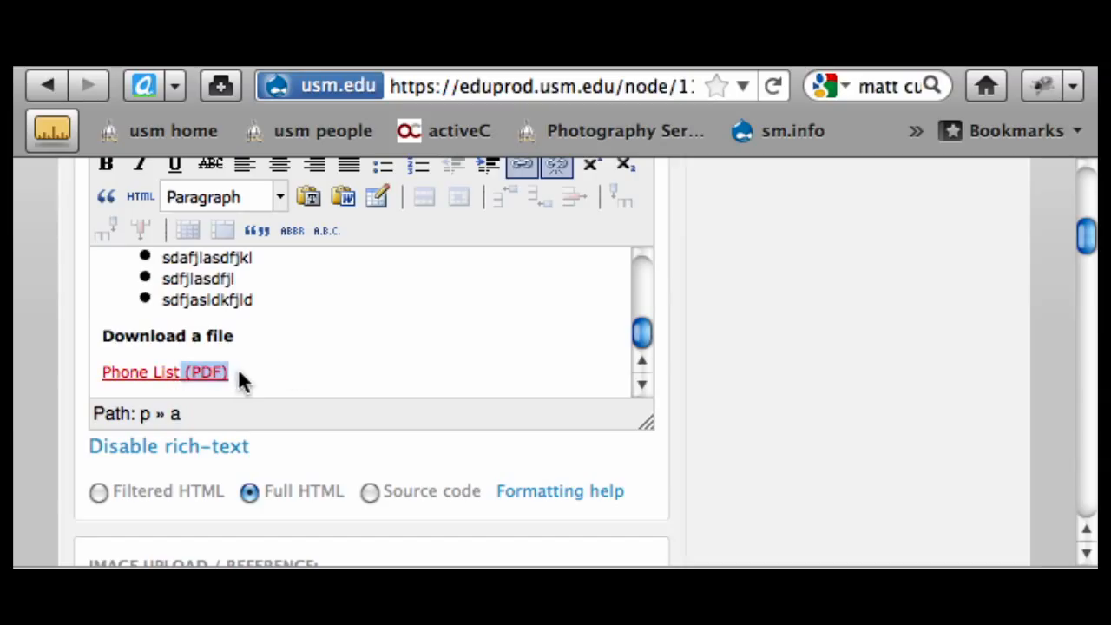
{"action": "left_click", "coordinate": [553, 159]}
{"action": "left_click", "coordinate": [782, 348]}
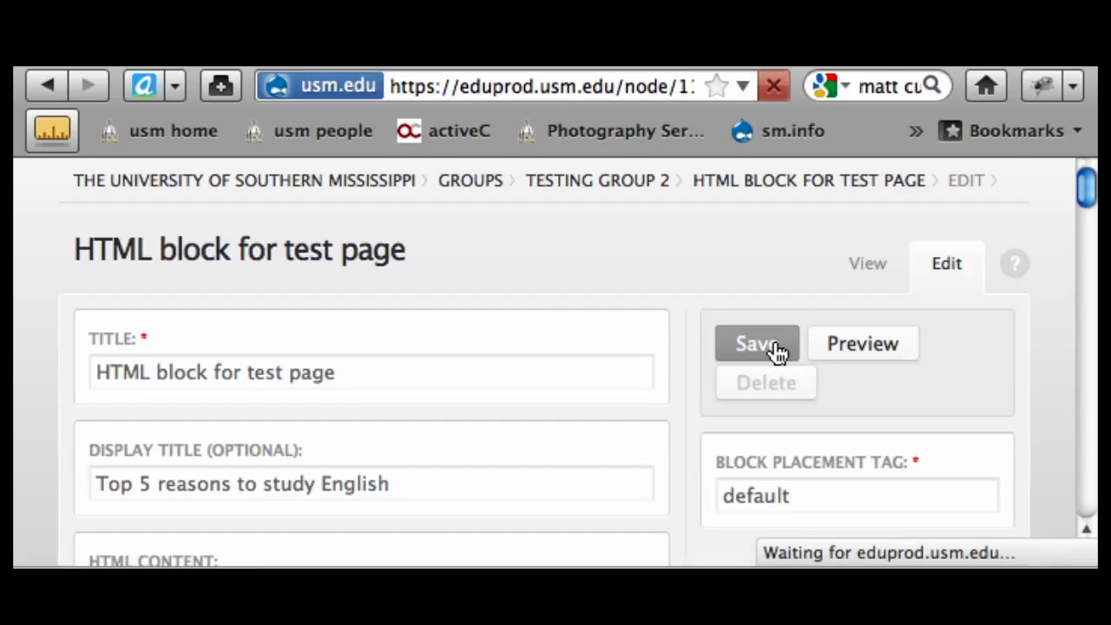
Open "HTML block for test page" from the Testing Group 2 content list and examine its image and list.
{"action": "scroll", "coordinate": [609, 425], "scroll_direction": "down", "scroll_amount": 10}
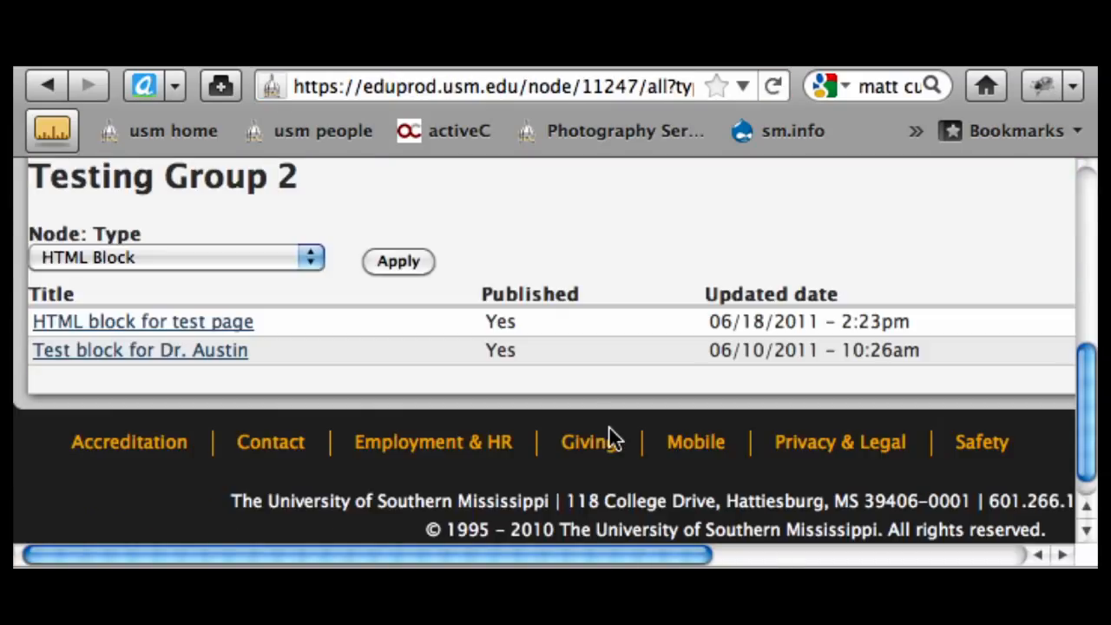
{"action": "scroll", "coordinate": [609, 426], "scroll_direction": "up", "scroll_amount": 2}
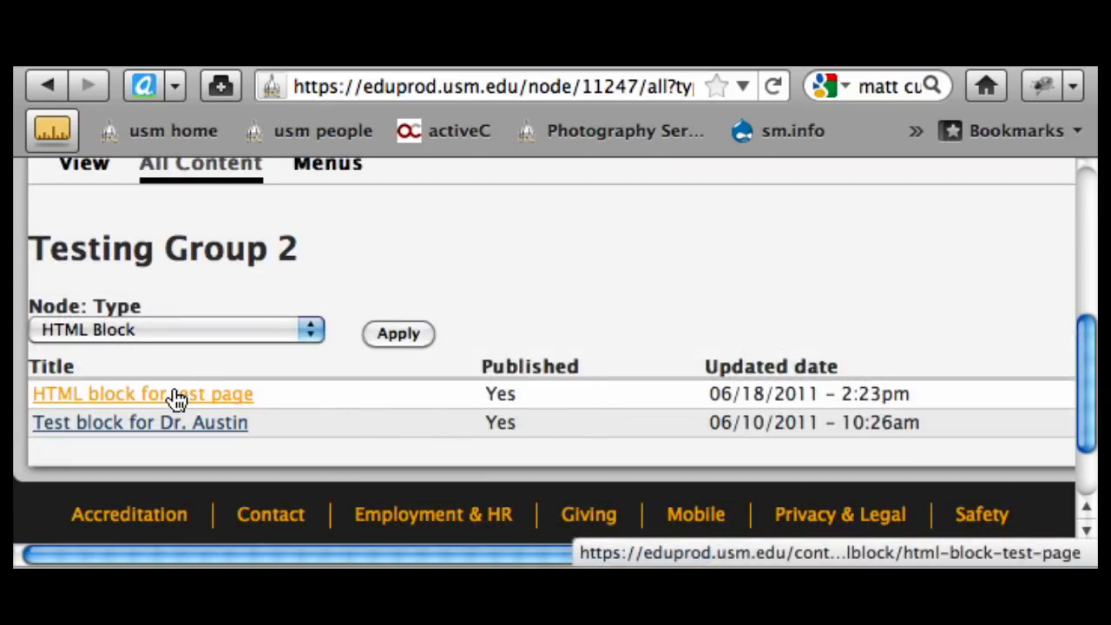
{"action": "left_click", "coordinate": [176, 395]}
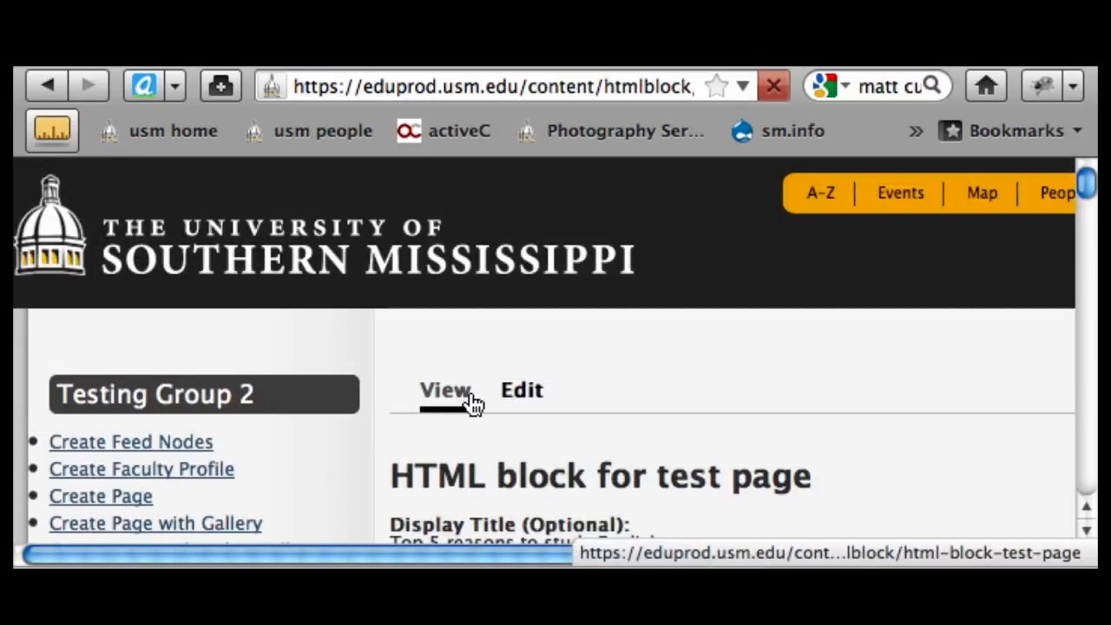
{"action": "scroll", "coordinate": [483, 374], "scroll_direction": "down", "scroll_amount": 5}
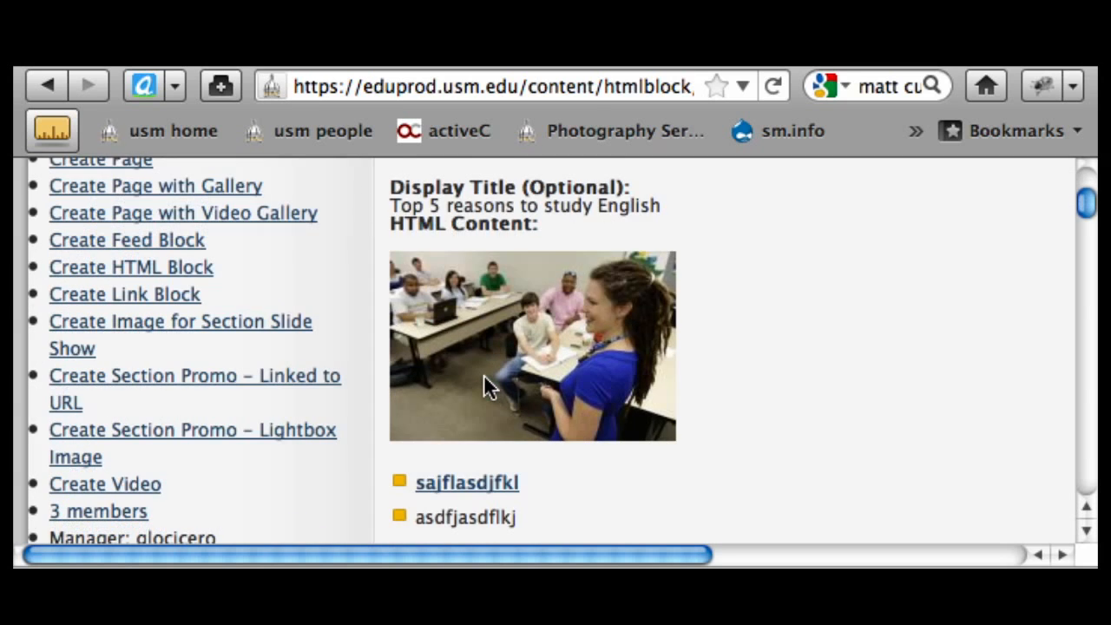
{"action": "scroll", "coordinate": [484, 374], "scroll_direction": "up", "scroll_amount": 4}
{"action": "scroll", "coordinate": [483, 370], "scroll_direction": "up", "scroll_amount": 3}
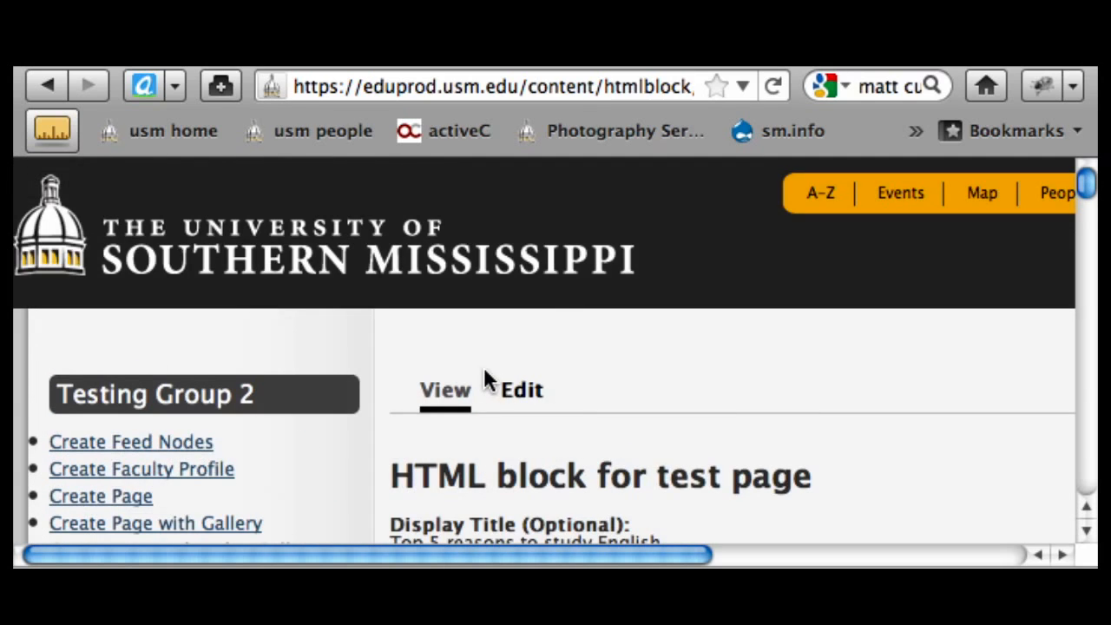
Go to the Testing Group 2 home page and open the Mission Statement page under About Us.
{"action": "left_click", "coordinate": [172, 398]}
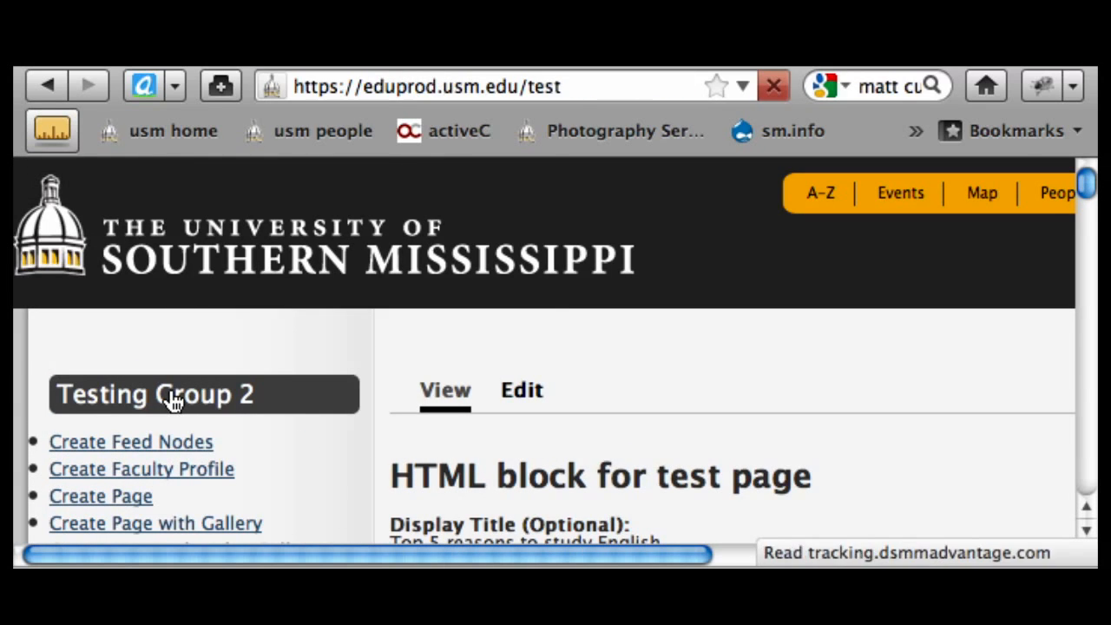
{"action": "scroll", "coordinate": [198, 397], "scroll_direction": "down", "scroll_amount": 3}
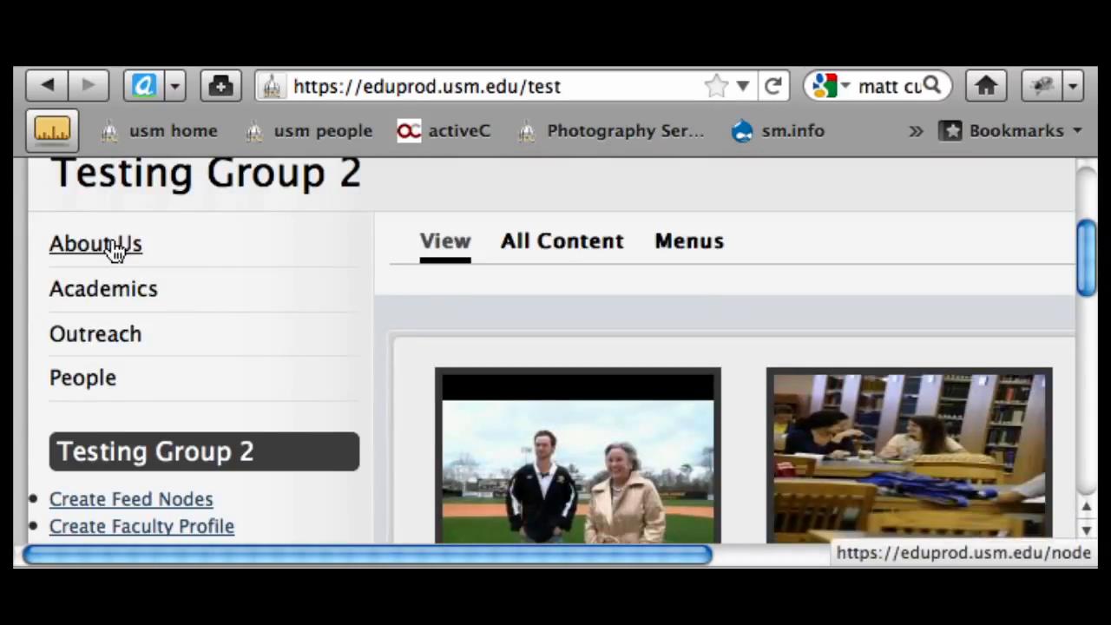
{"action": "mouse_move", "coordinate": [110, 259]}
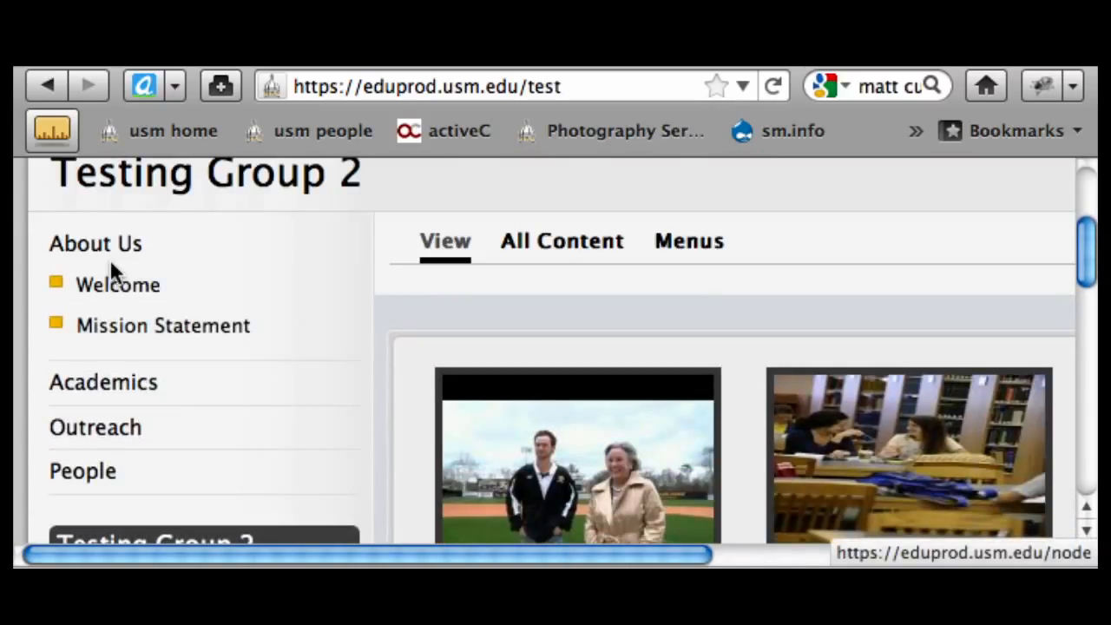
{"action": "left_click", "coordinate": [118, 328]}
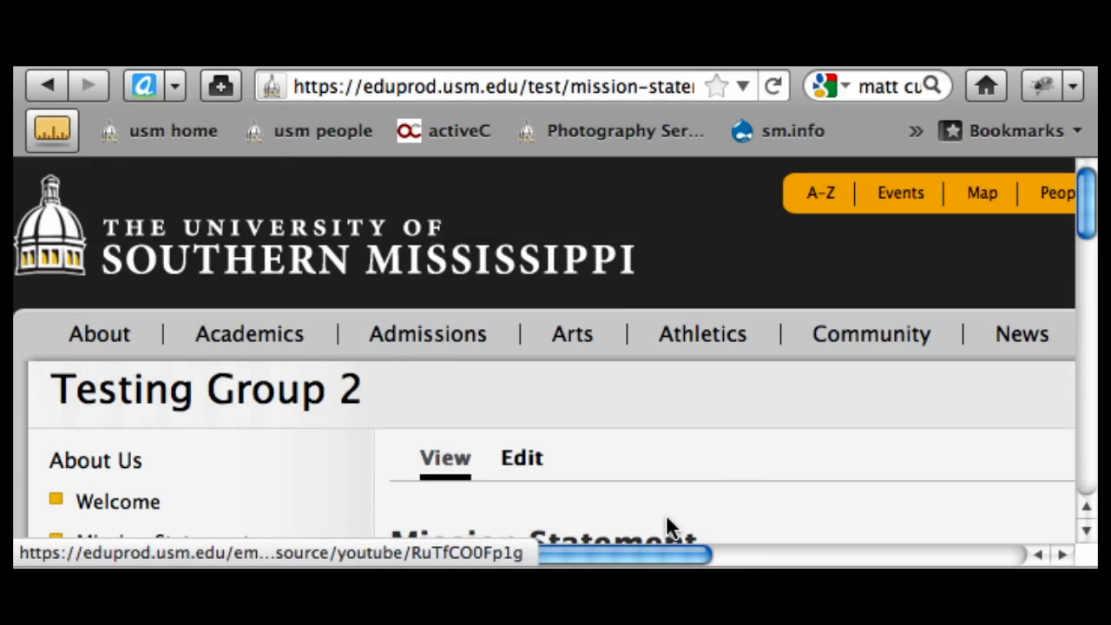
Examine how the "Top 5 reasons to study English" block is displayed on the Mission Statement page.
{"action": "left_click_drag", "start_coordinate": [587, 558], "coordinate": [948, 496]}
{"action": "left_click", "coordinate": [1089, 413]}
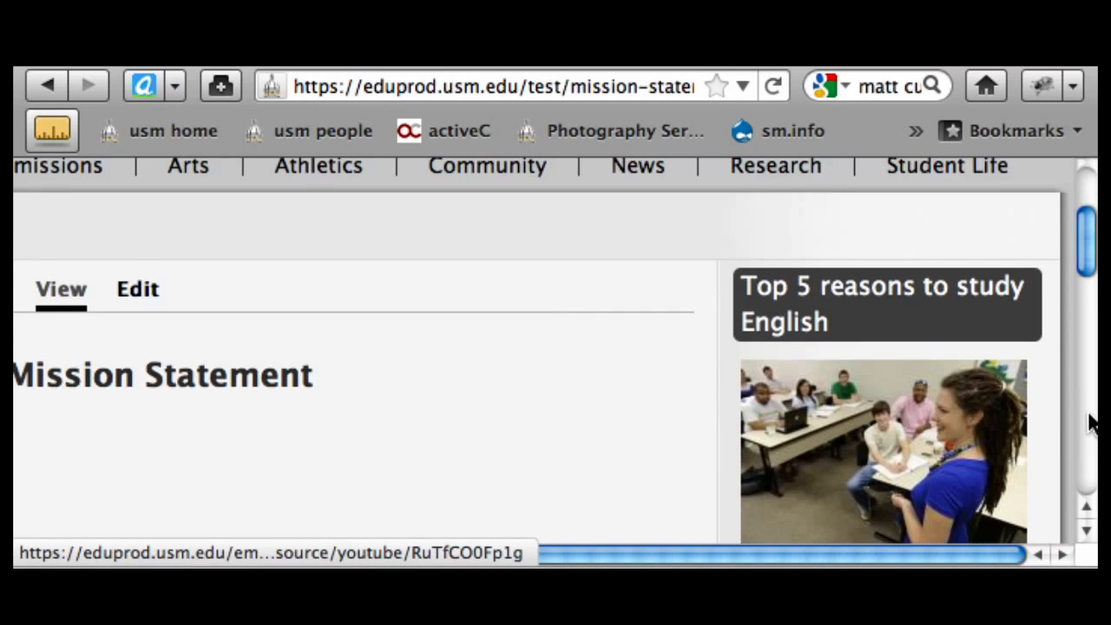
{"action": "scroll", "coordinate": [1001, 364], "scroll_direction": "down", "scroll_amount": 3}
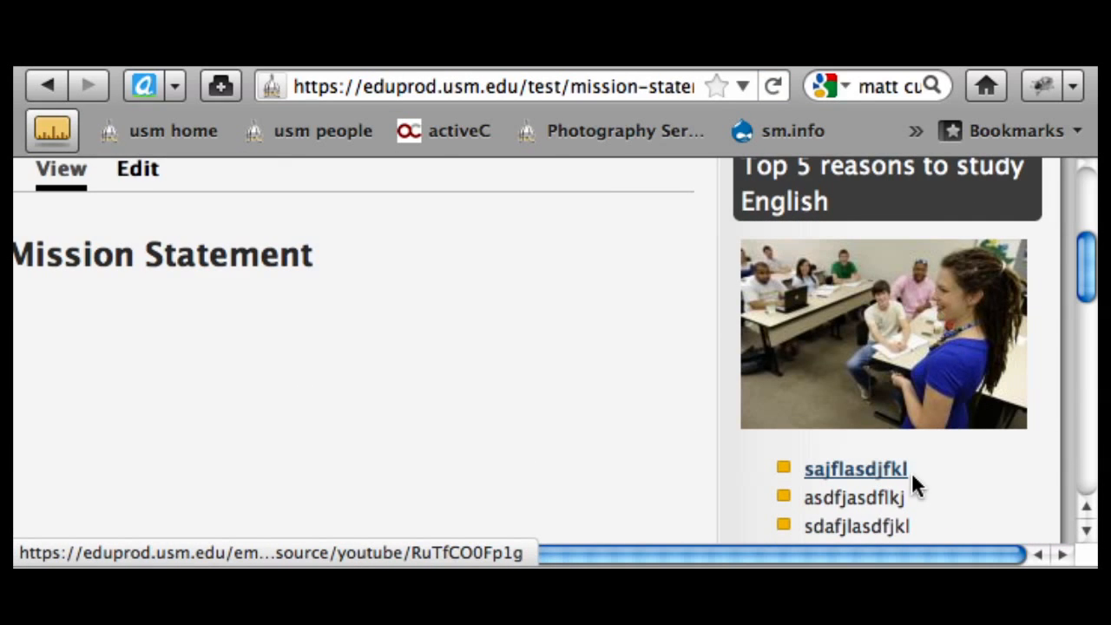